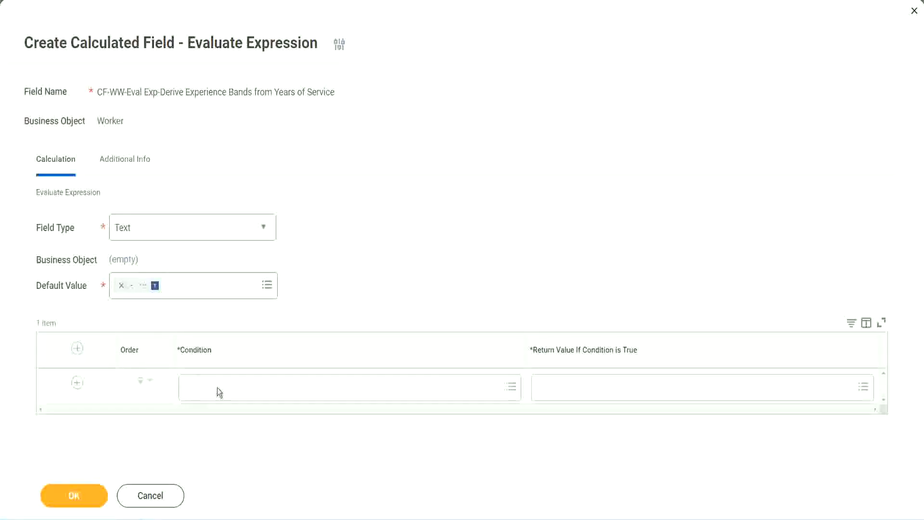
Step: Switch to Notepad++ and copy the Field 1 name, CF-WW-TF-Length of Service between 0 and 7 years
left_click(218, 388)
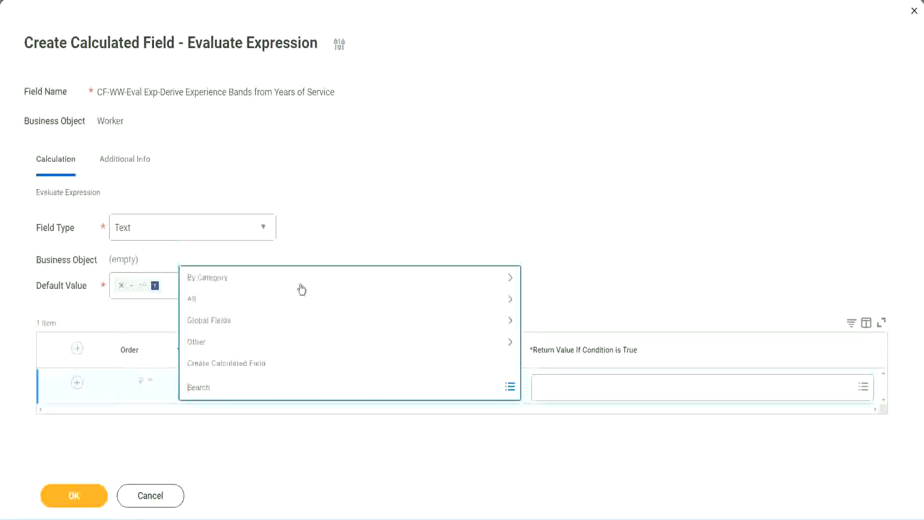
left_click(355, 218)
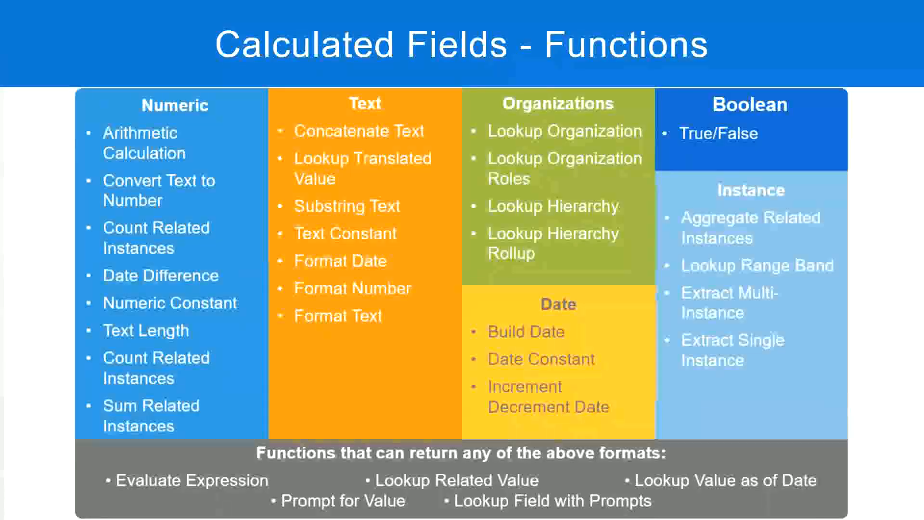
key("alt+Tab")
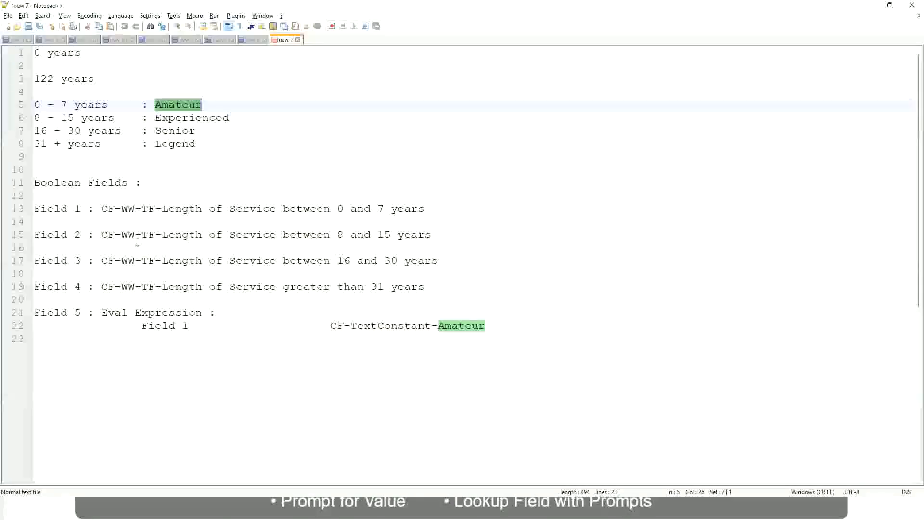
double_click(105, 208)
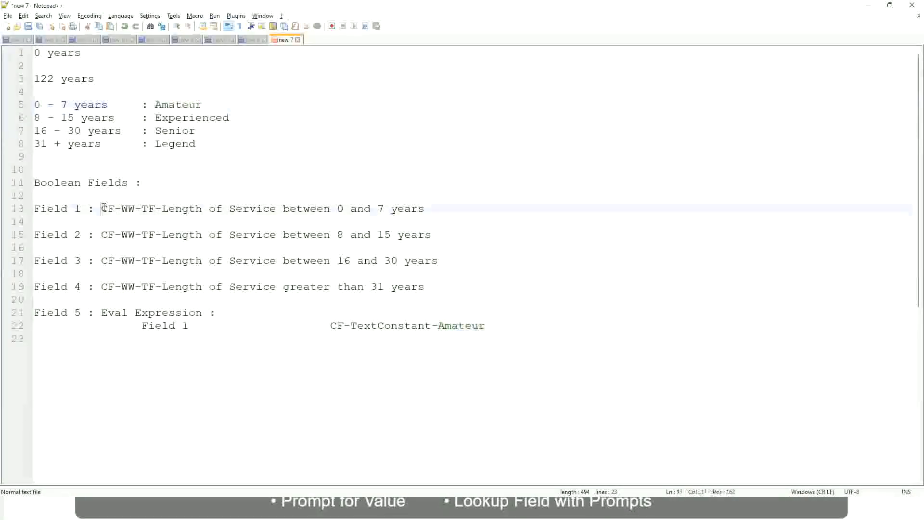
left_click_drag(160, 211, 426, 213)
key("ctrl+c")
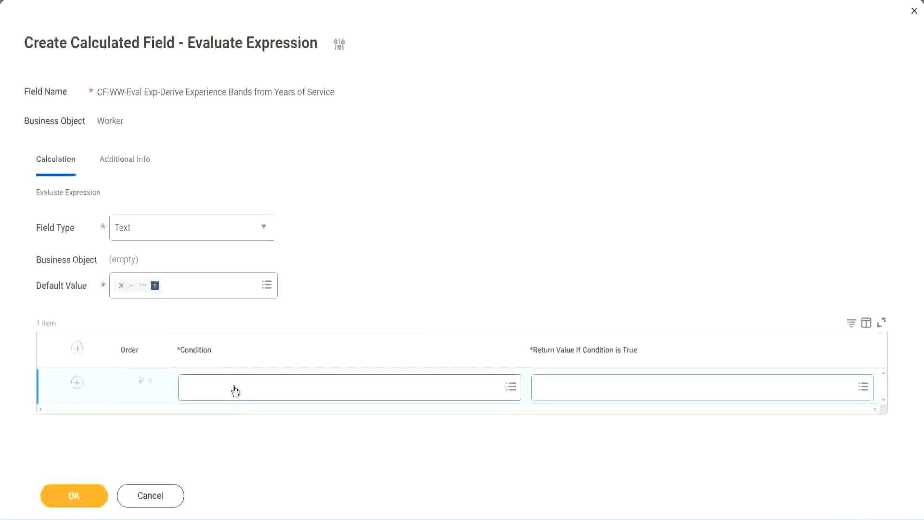
Step: Back in the Evaluate Expression form, set the first row's condition to CF-WW-TF-Length of Service between 0 and 7 years
left_click(235, 391)
key("ctrl+v")
key("Return")
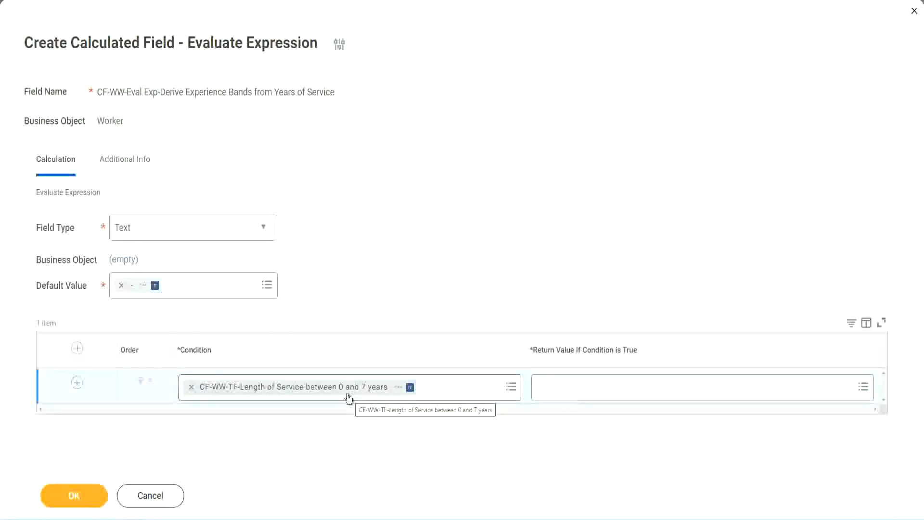
left_click(601, 394)
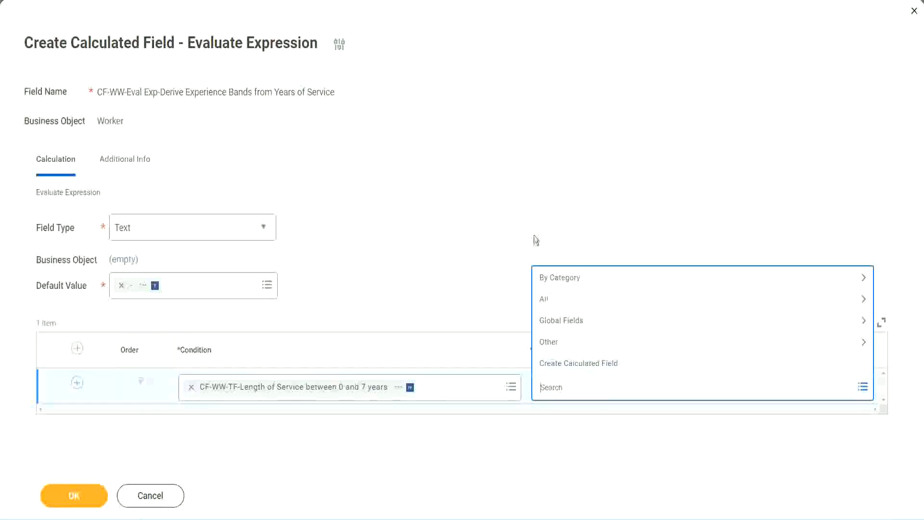
left_click(557, 389)
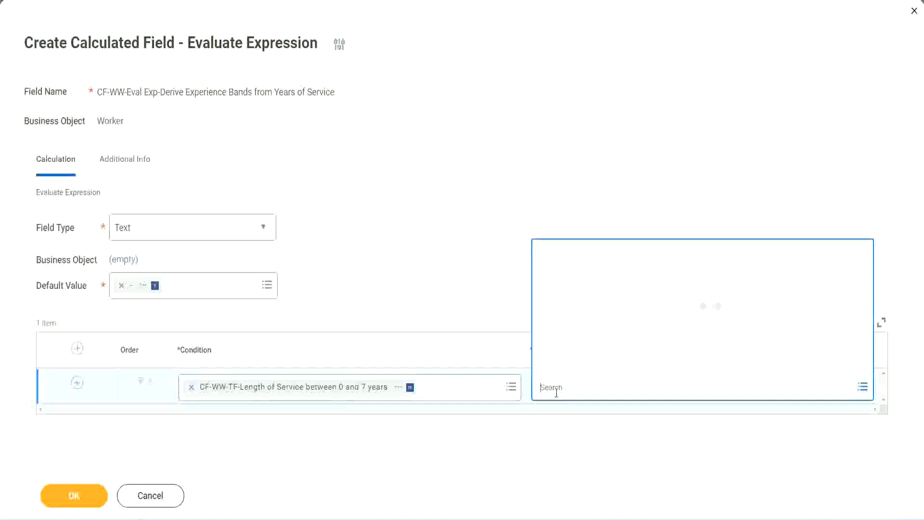
type("Amaterue")
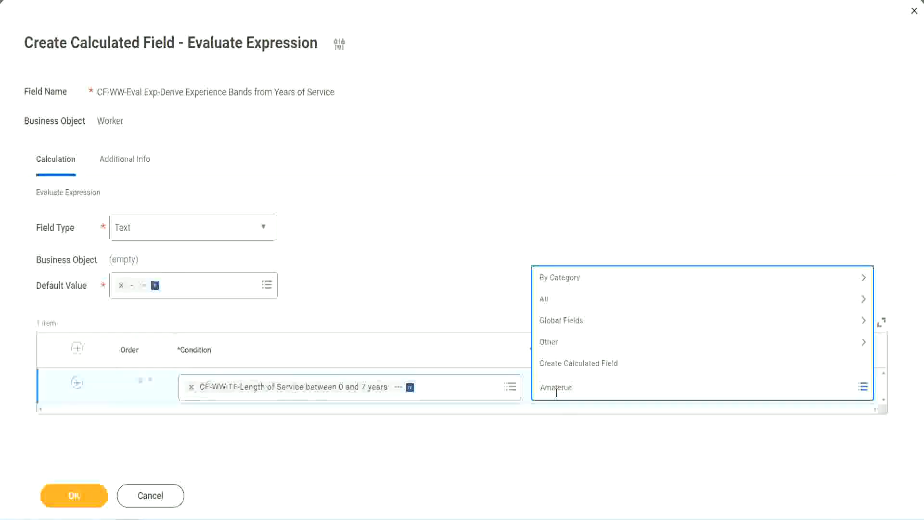
left_click(467, 280)
left_click(583, 396)
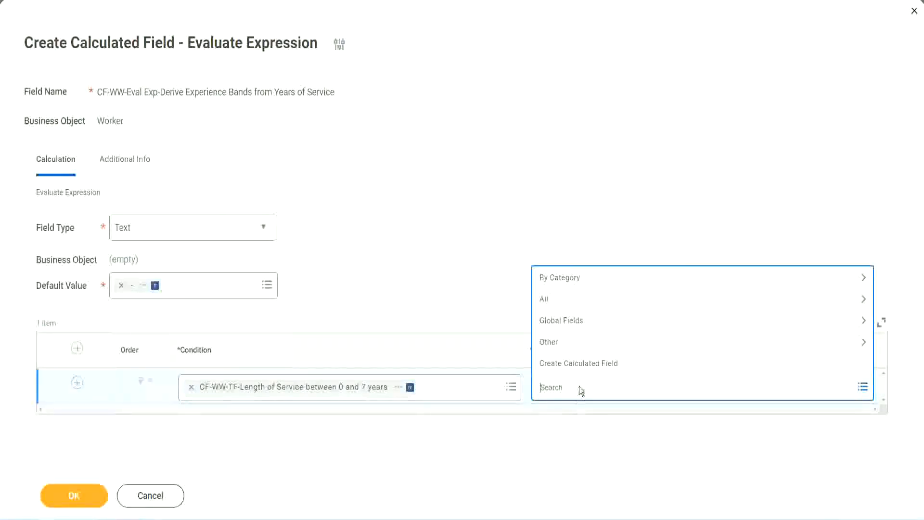
left_click(466, 280)
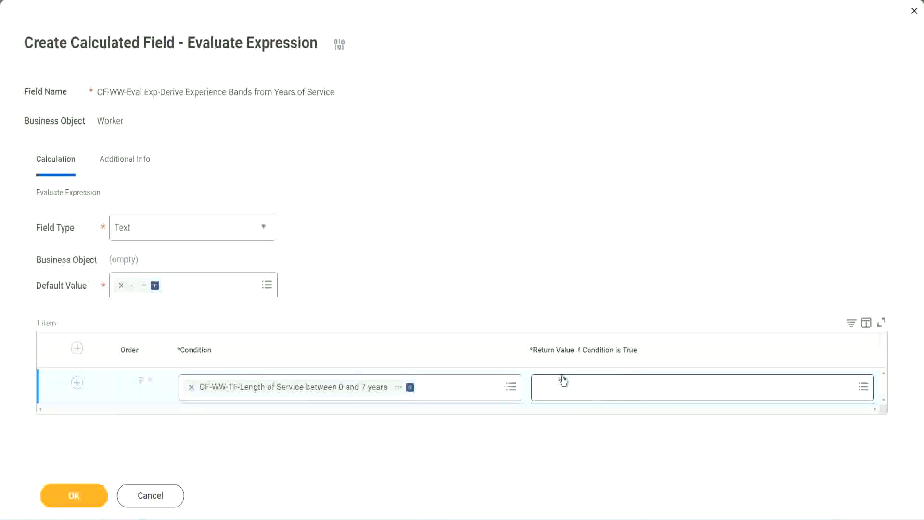
Step: Start a new calculated field for the first row's return value and name it CF-WW-TC-Amateur
left_click(599, 386)
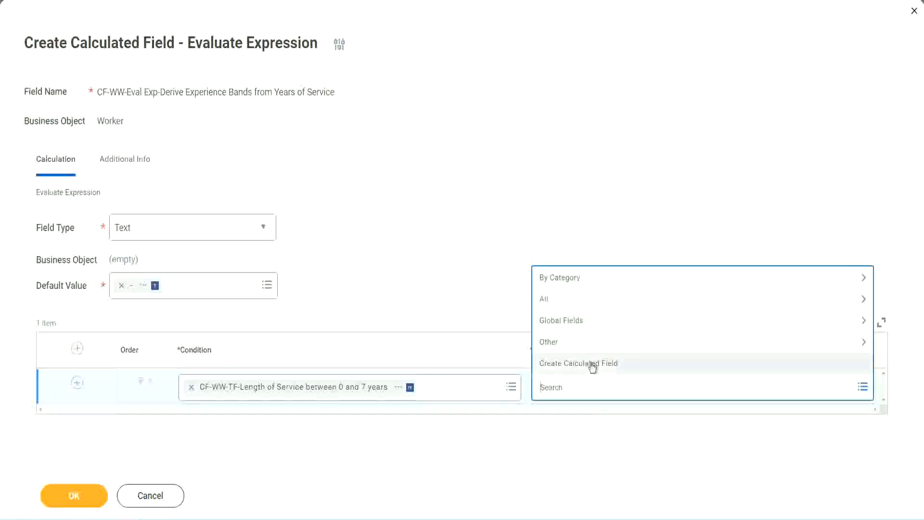
left_click(592, 367)
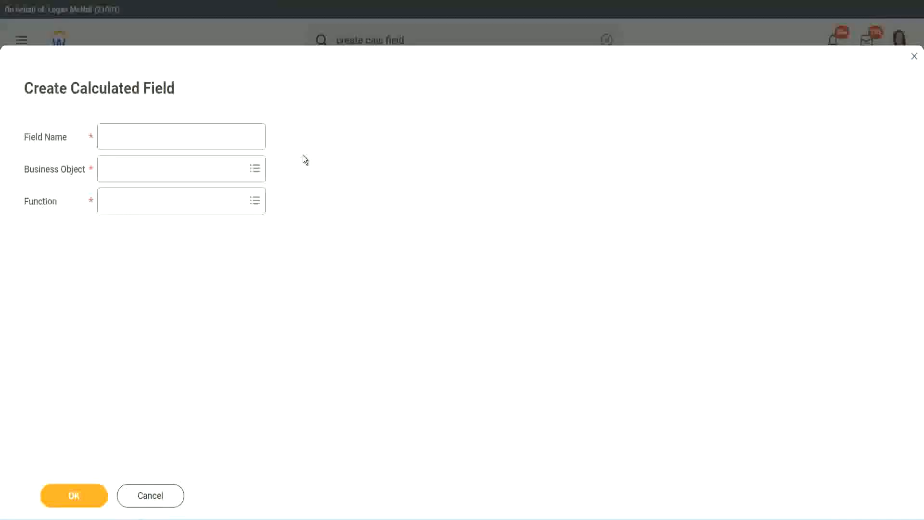
left_click(115, 138)
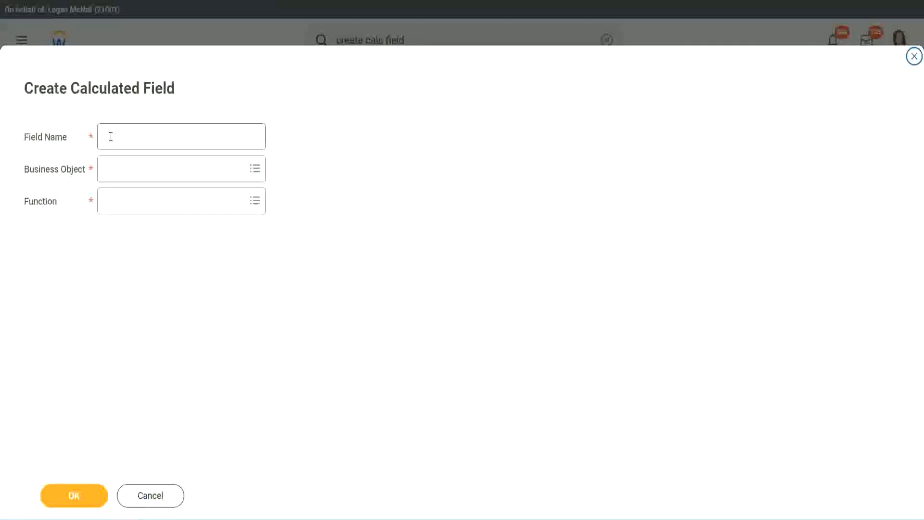
type("CF")
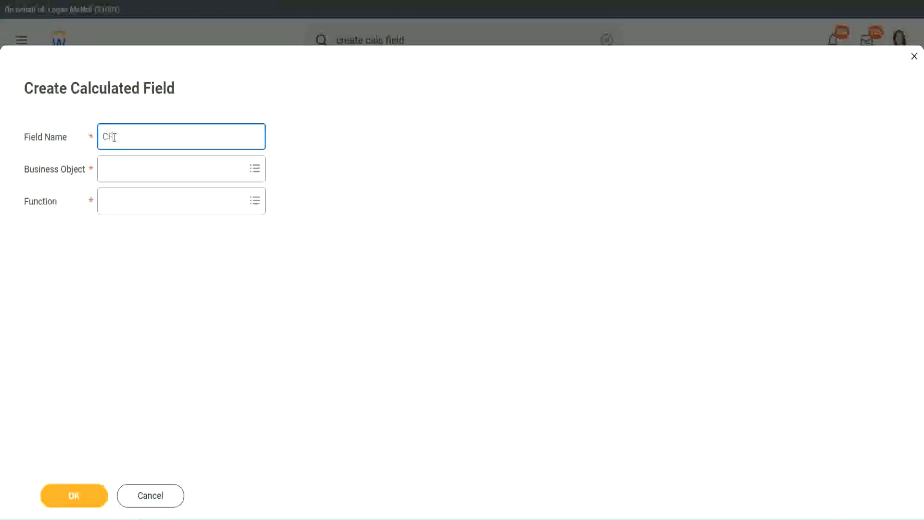
type("_TC")
type("-Am")
type("ateur")
left_click(115, 137)
type("WW")
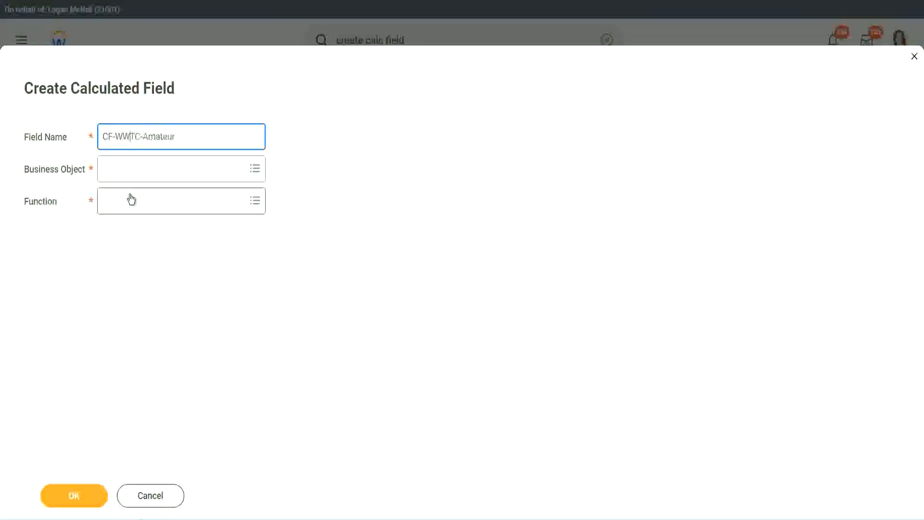
type("-")
Step: Set the new calculated field's business object to Global
left_click(130, 170)
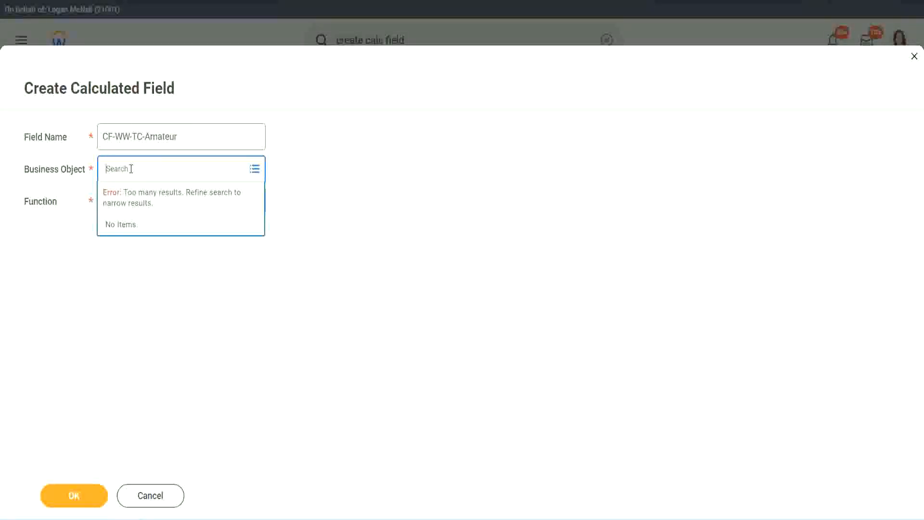
type("worker")
key("BackSpace")
key("BackSpace")
key("BackSpace")
key("BackSpace")
key("BackSpace")
key("BackSpace")
type("global")
key("Return")
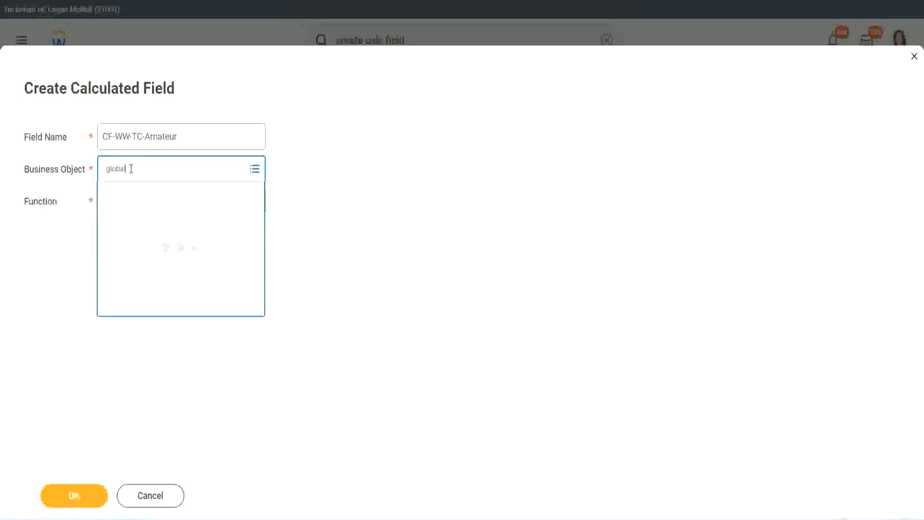
left_click(144, 227)
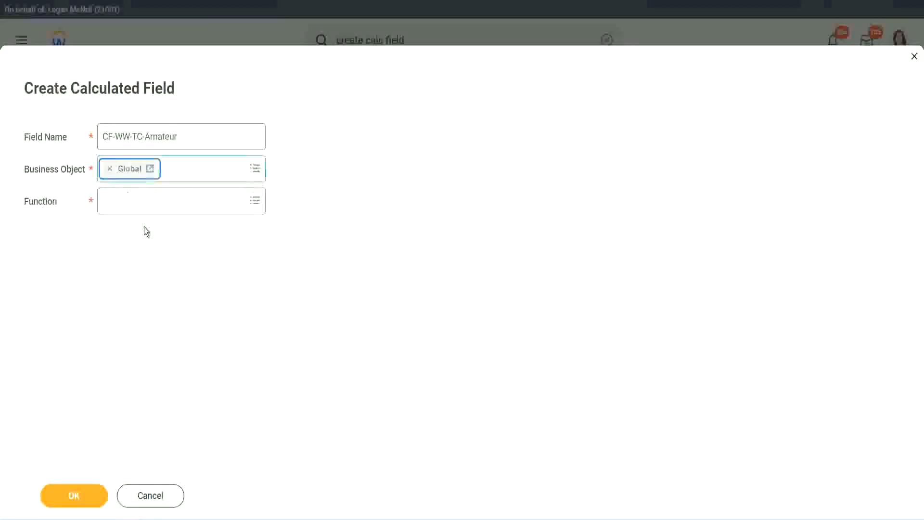
triple_click(183, 136)
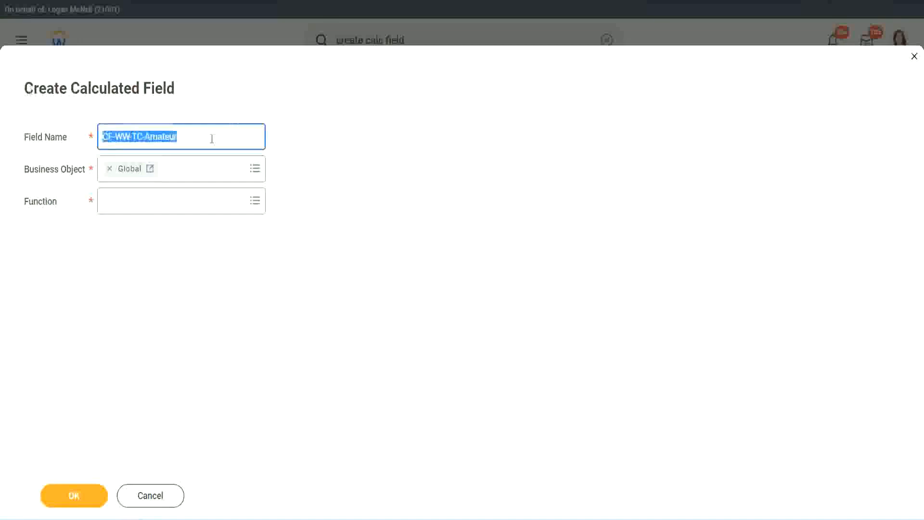
left_click(202, 138)
double_click(159, 136)
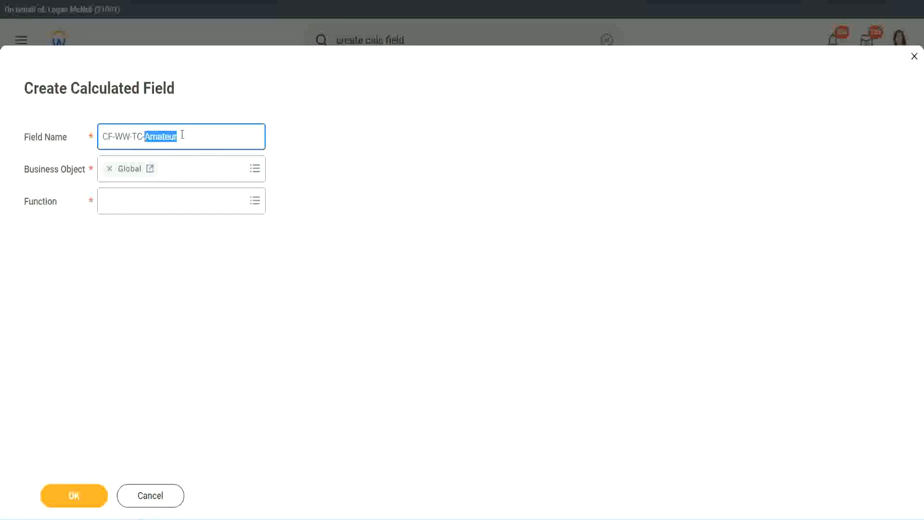
left_click(191, 134)
double_click(174, 138)
Step: Choose Text Constant as the new field's function and proceed to its definition
left_click(128, 202)
type("text const")
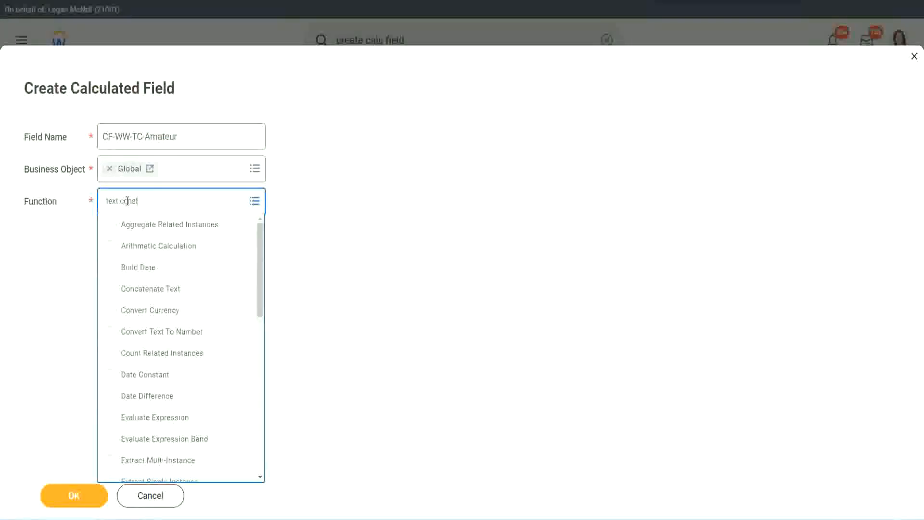
key("Return")
left_click(77, 503)
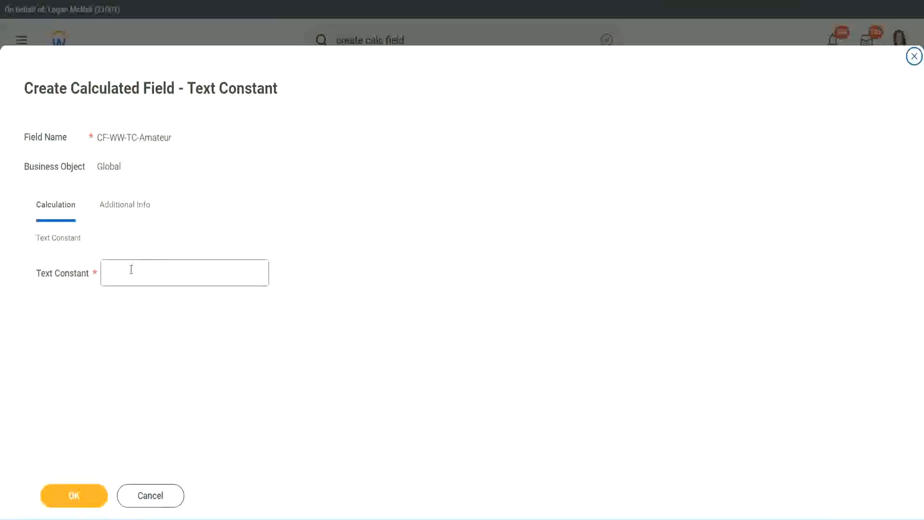
Step: Set the text constant to Amateur and save the calculated field as the first row's return value
left_click(149, 271)
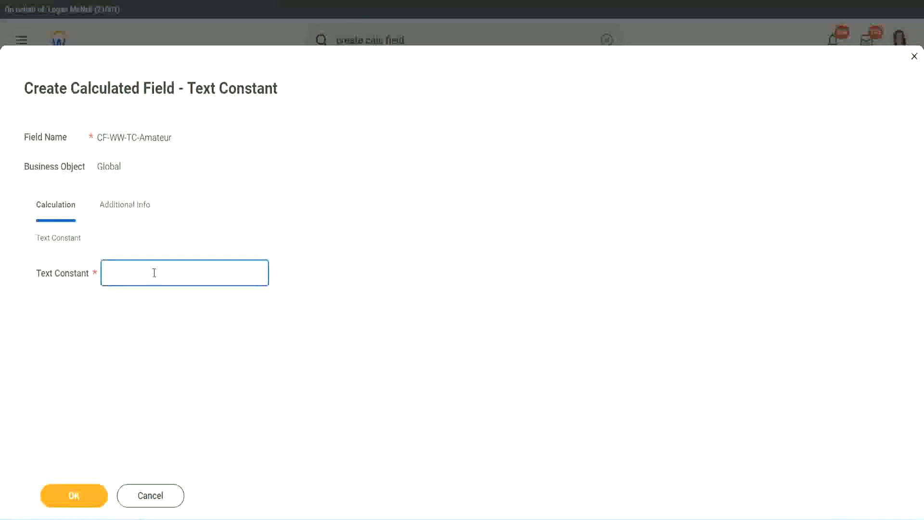
type("Amateur")
left_click(73, 496)
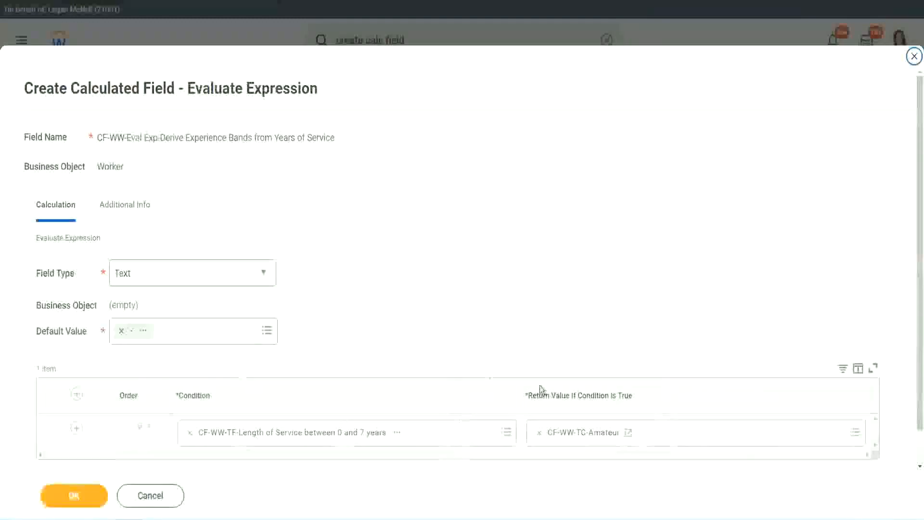
Step: Copy the name text of the first row's return value and add three more condition rows
right_click(575, 435)
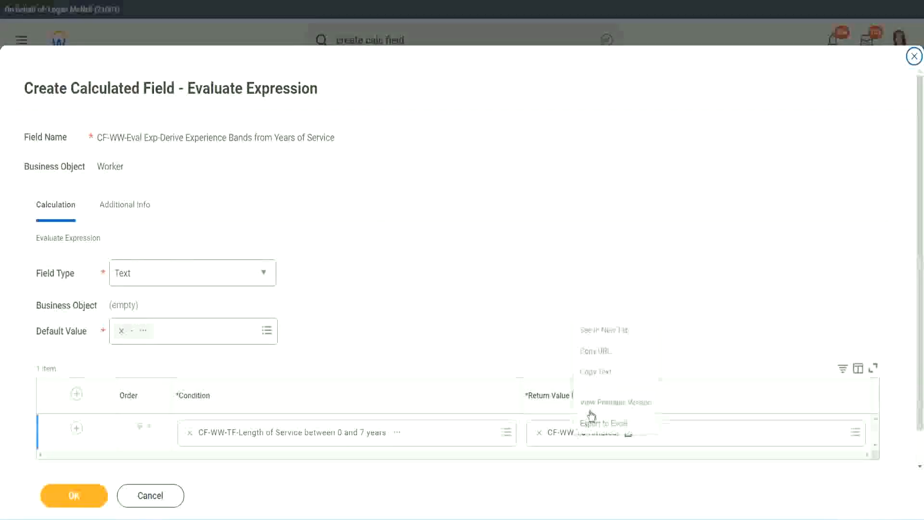
left_click(605, 373)
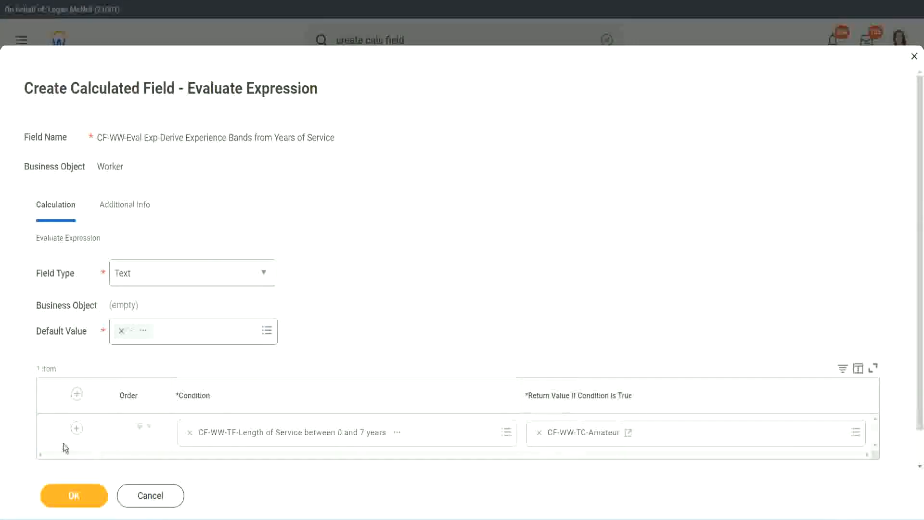
left_click(75, 435)
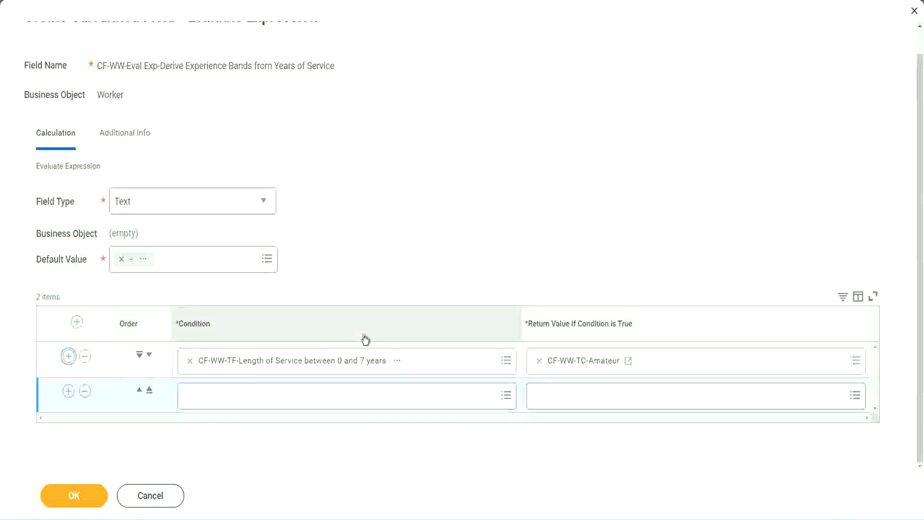
left_click(69, 392)
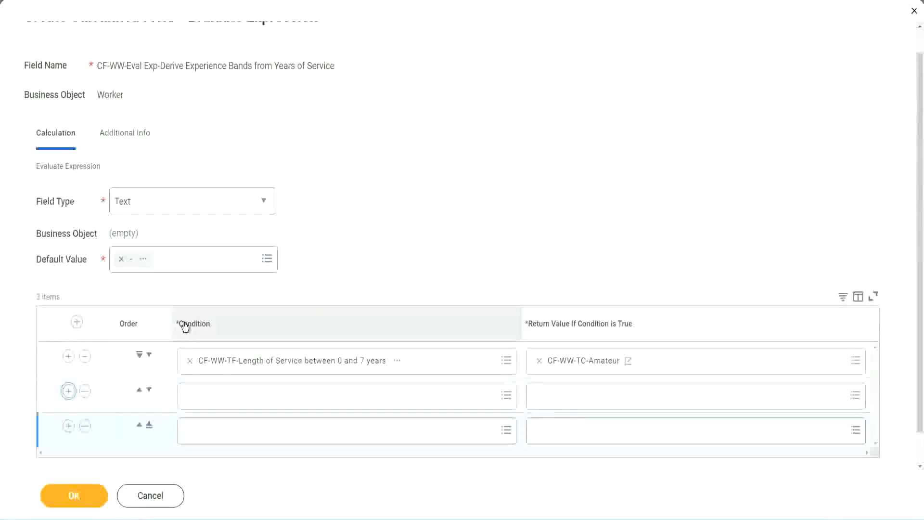
left_click(69, 391)
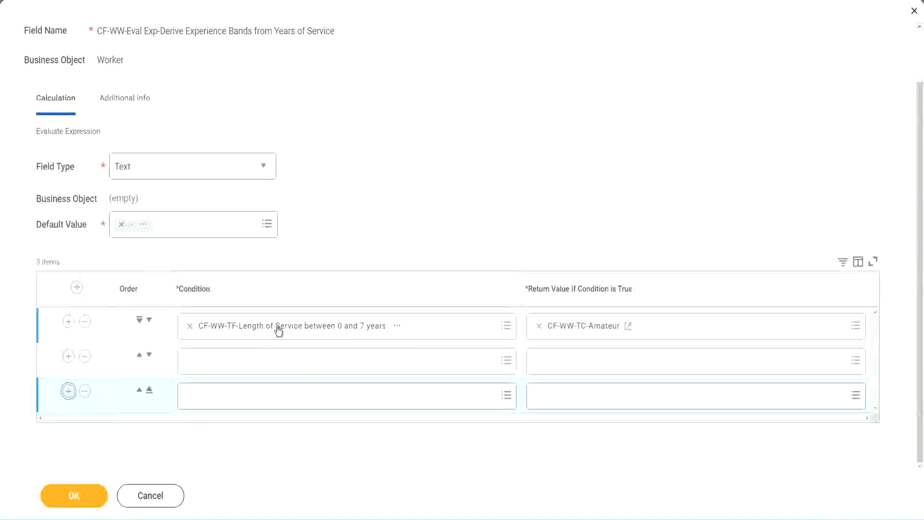
Step: Search for cf-ww-tf and set the second row's condition to CF-WW-TF-Length of Service between 8 and 15 years
left_click(227, 362)
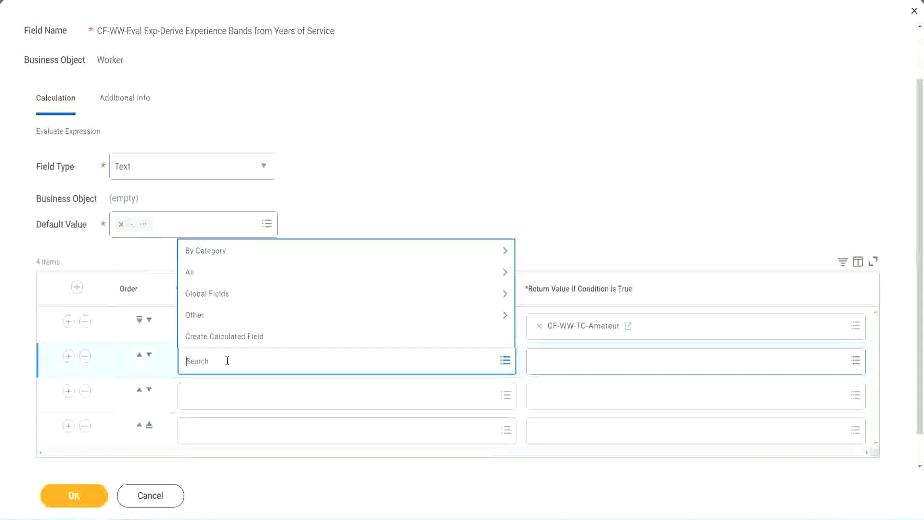
type("Stcf-ww-")
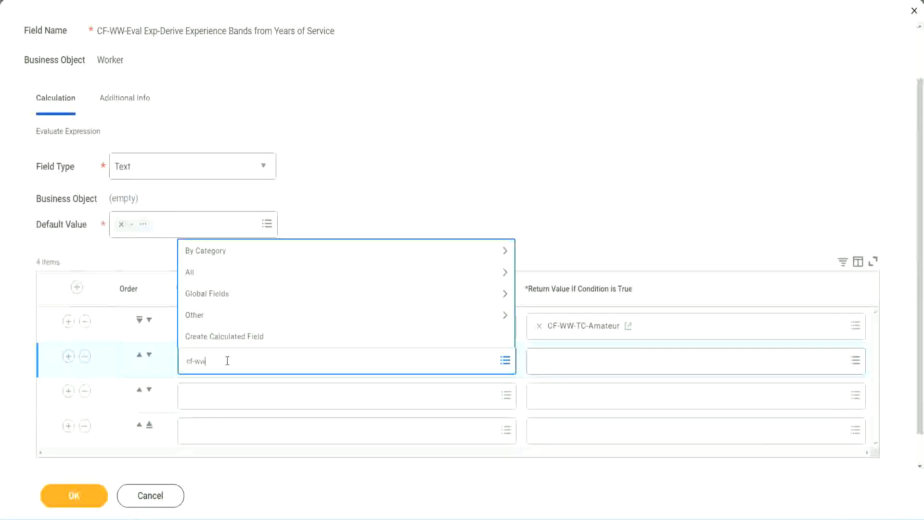
type("tt")
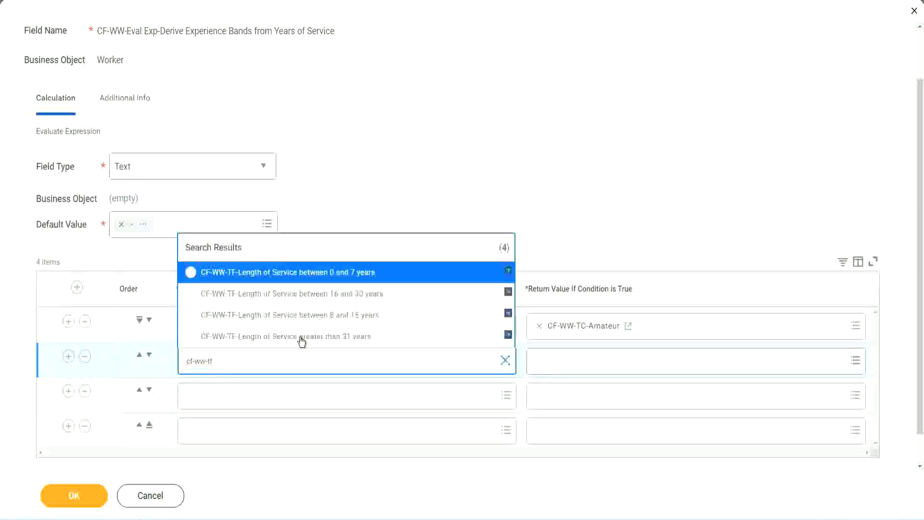
left_click(357, 316)
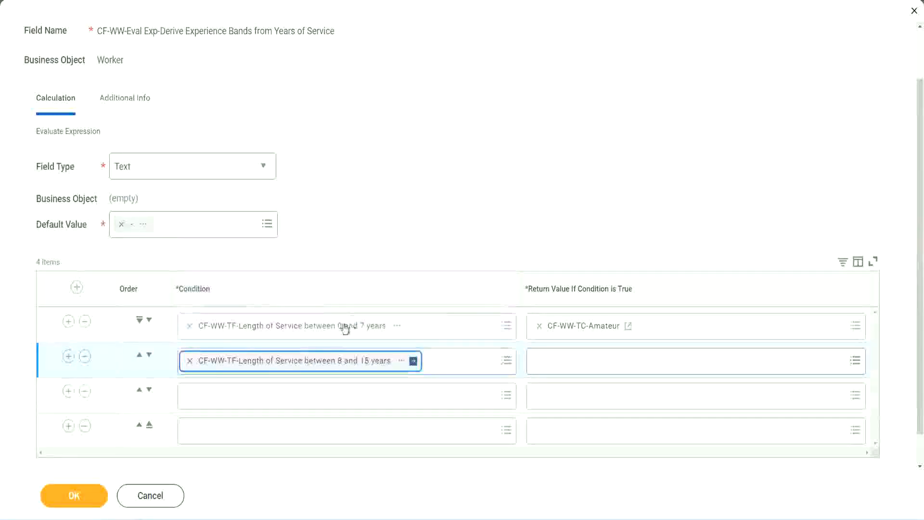
Step: Search for cf-ww-tf and set the third row's condition to CF-WW-TF-Length of Service between 16 and 30 years
left_click(234, 396)
type("cf")
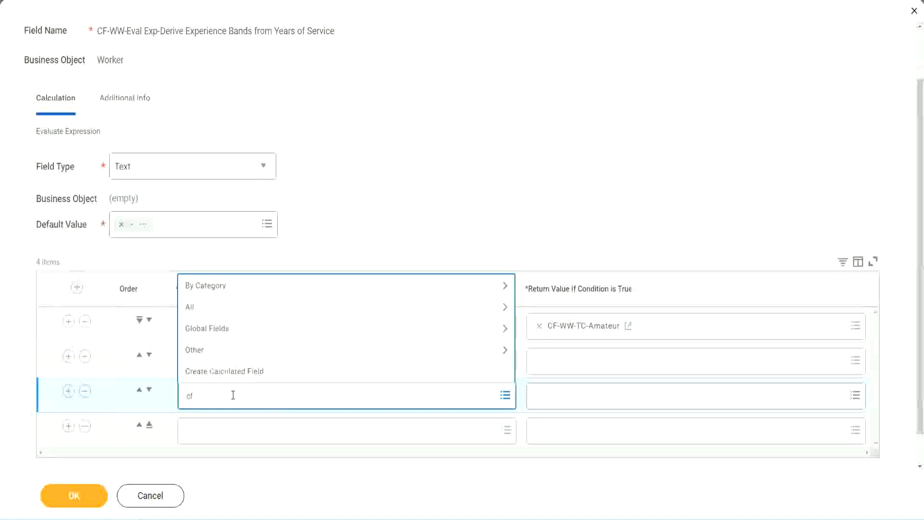
type("-ww-tf")
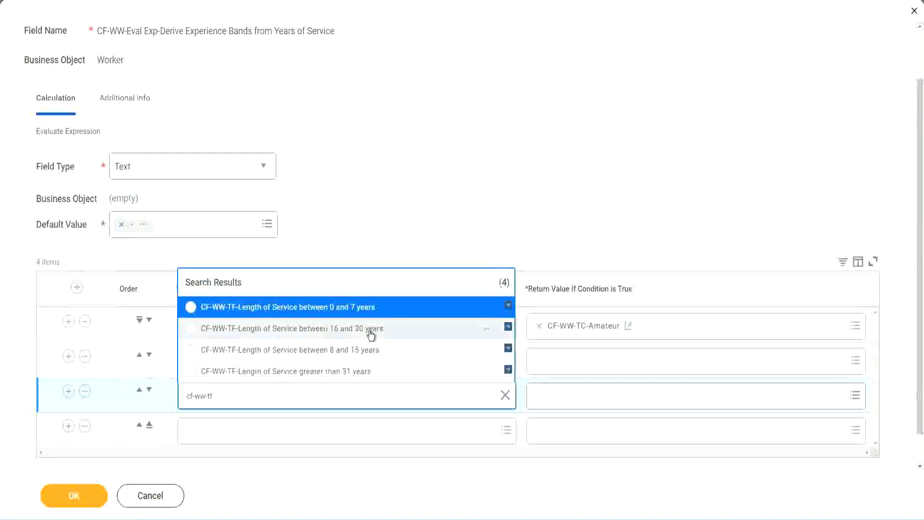
left_click(370, 334)
Step: Search for cf-ww tf 31 and set the fourth row's condition to CF-WW-TF-Length of Service greater than 31 years
left_click(217, 433)
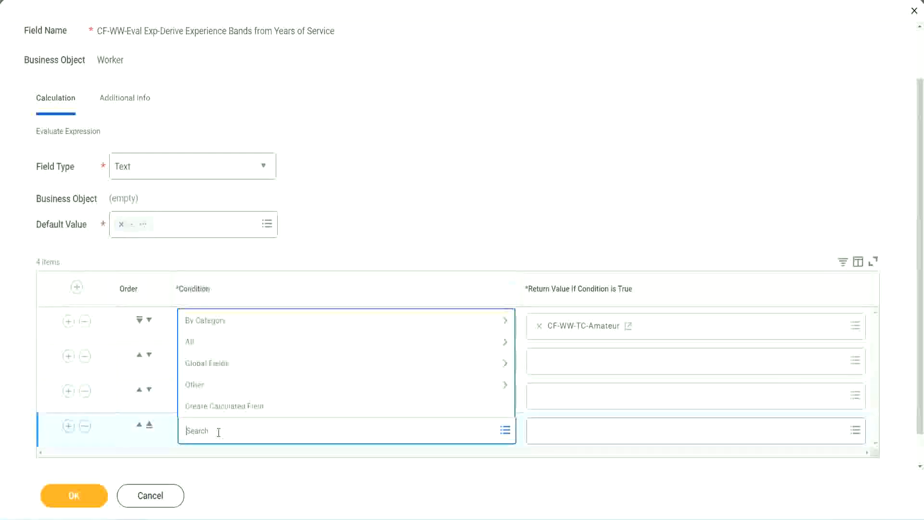
type("cf-ww")
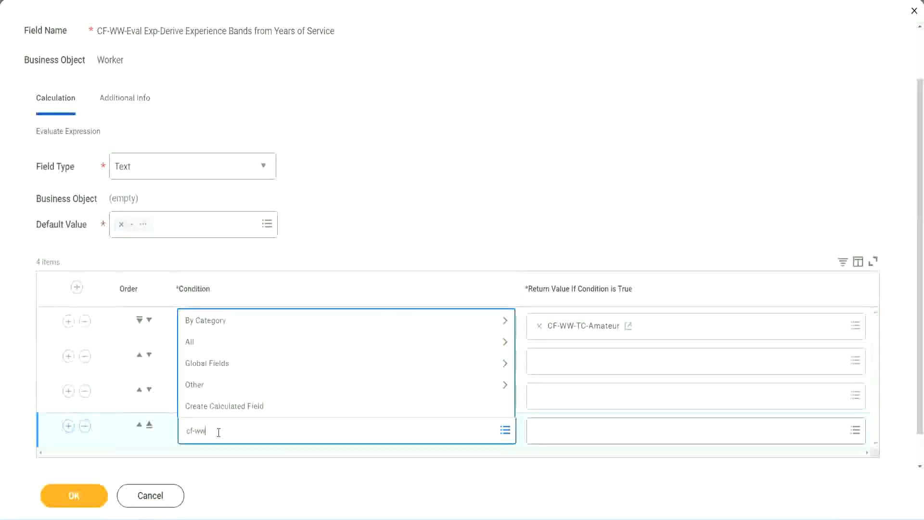
type(" tf 31")
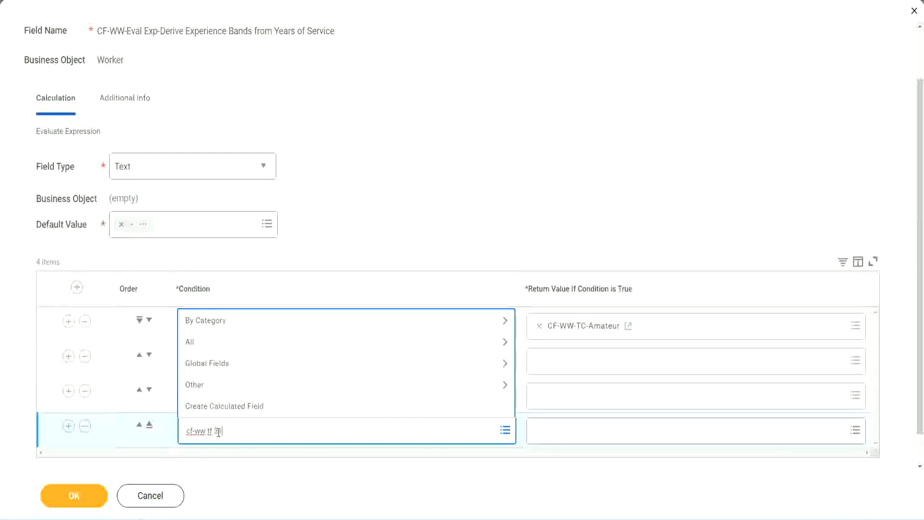
key("Return")
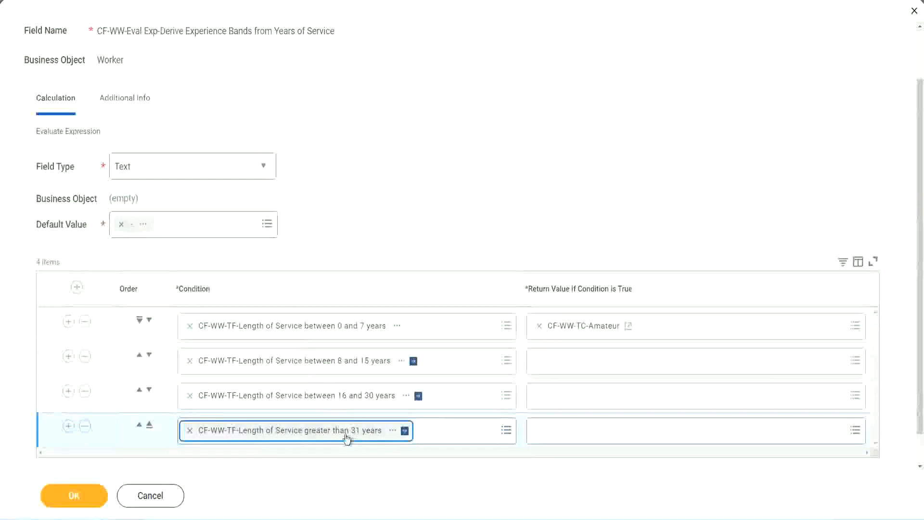
left_click(415, 199)
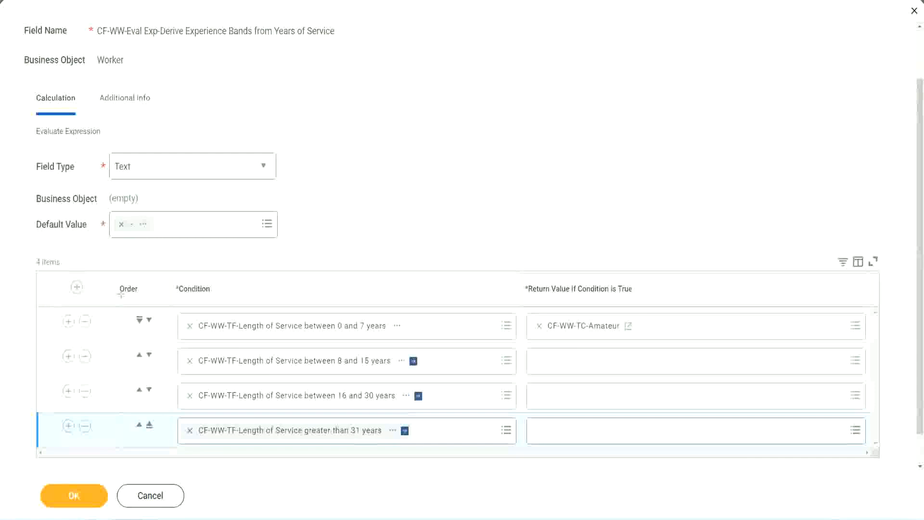
Step: Move the 8 to 15 years condition row above the 0 to 7 years row and back to second place
left_click_drag(104, 282, 103, 379)
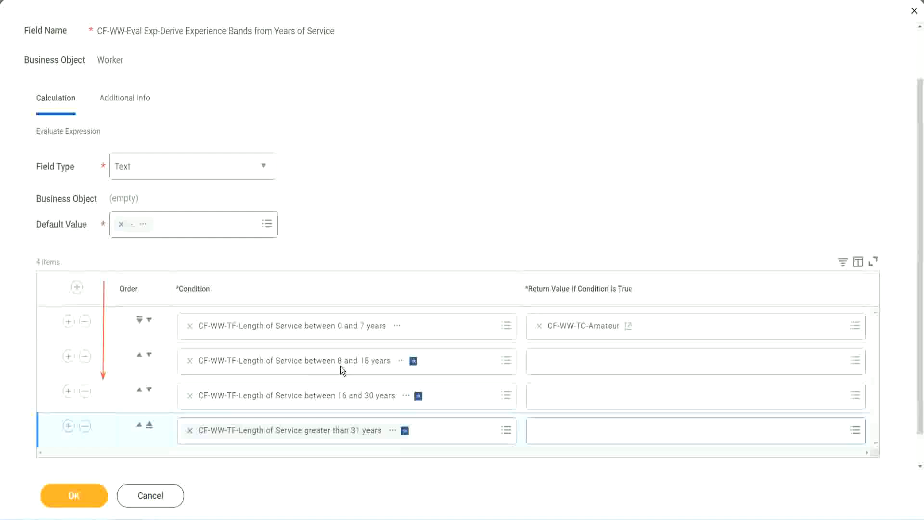
left_click(140, 357)
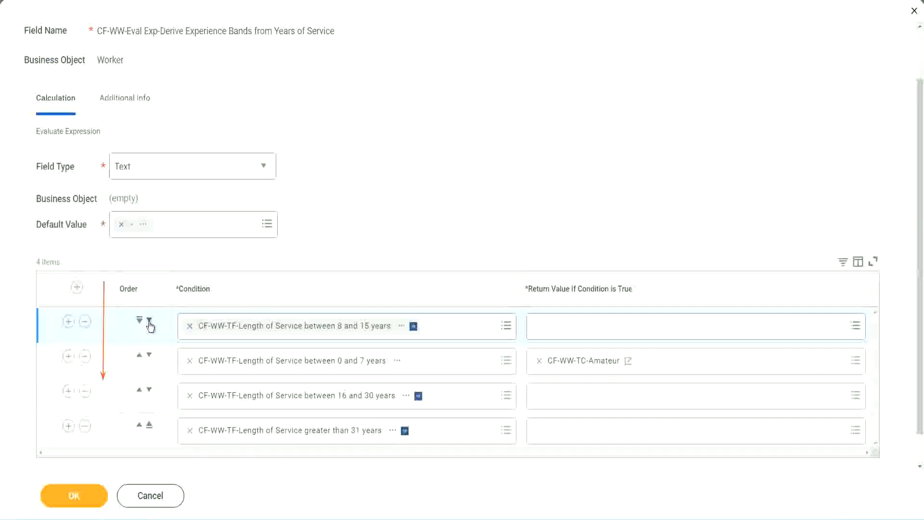
left_click(149, 320)
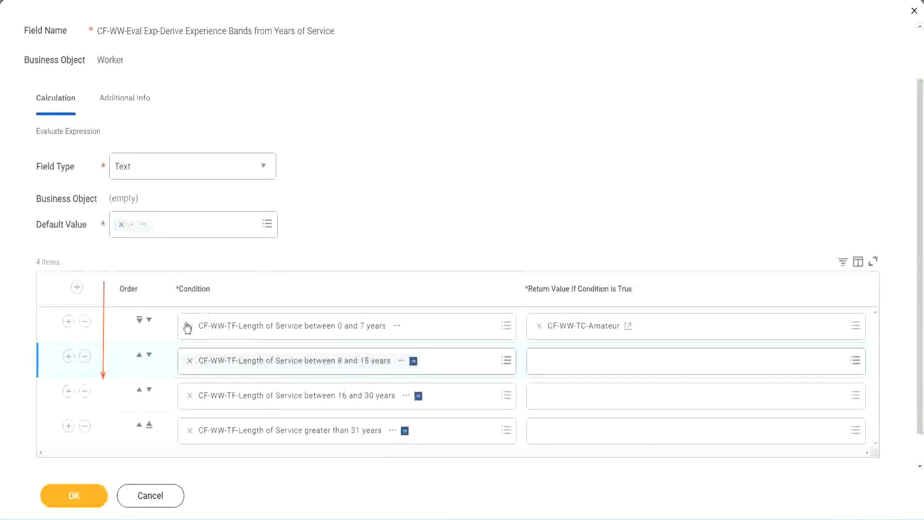
Step: Copy the name text CF-WW-TC-Amateur, moving the 8 to 15 years row to first place and back to second
left_click(140, 357)
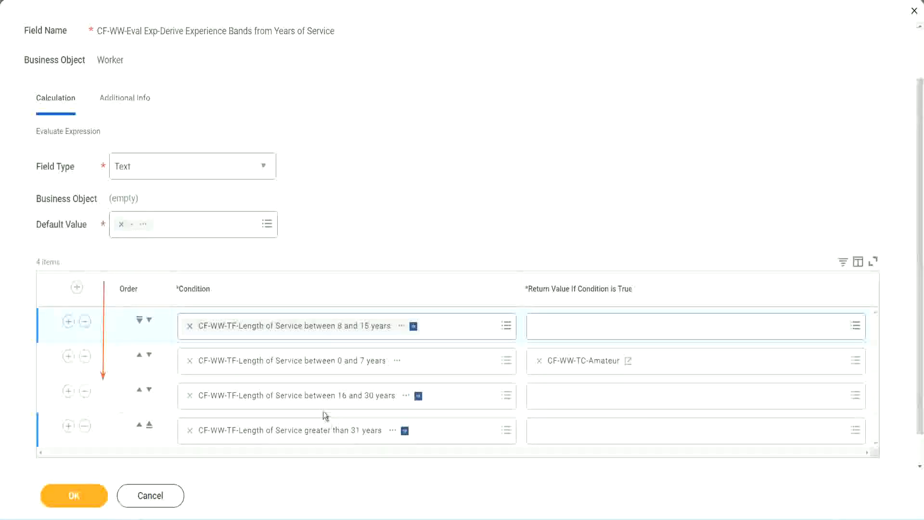
right_click(585, 368)
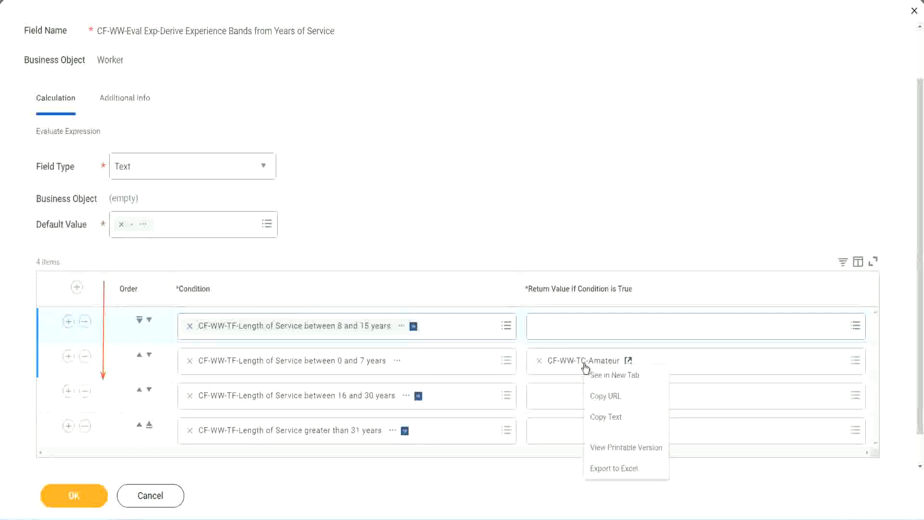
left_click(609, 421)
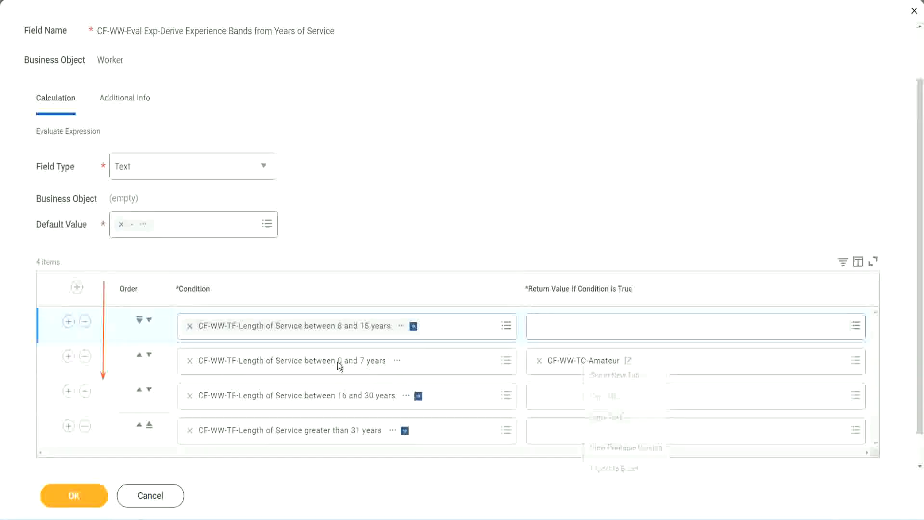
left_click(150, 319)
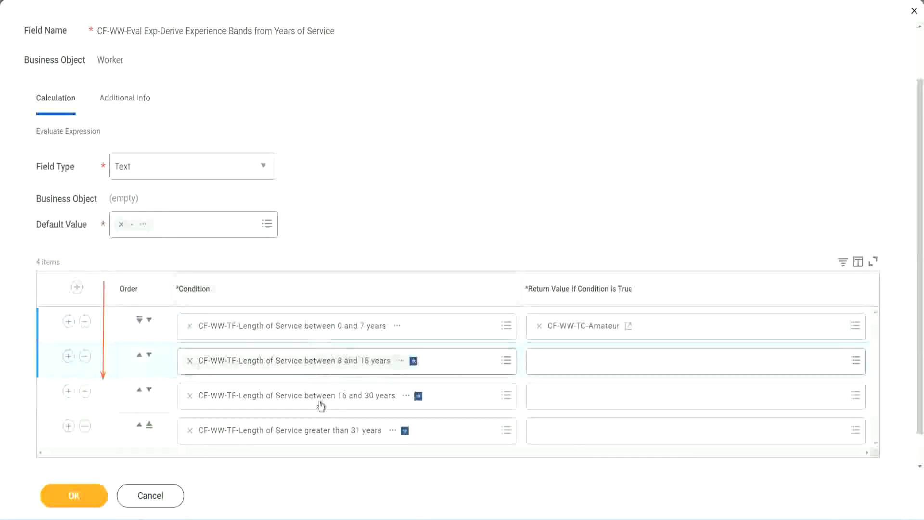
Step: Create a Global Text Constant calculated field named CF-WW-TC-Experienced for the second row's return value and proceed to its definition
left_click(540, 362)
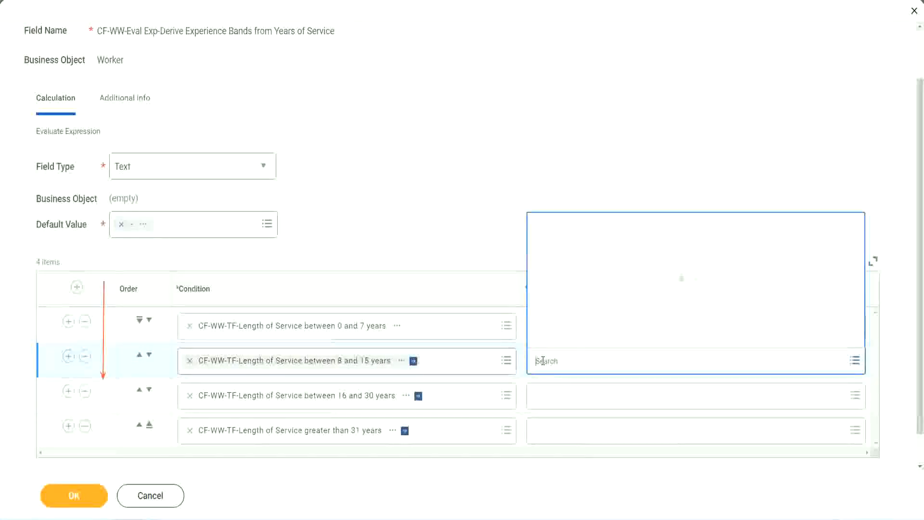
left_click(573, 338)
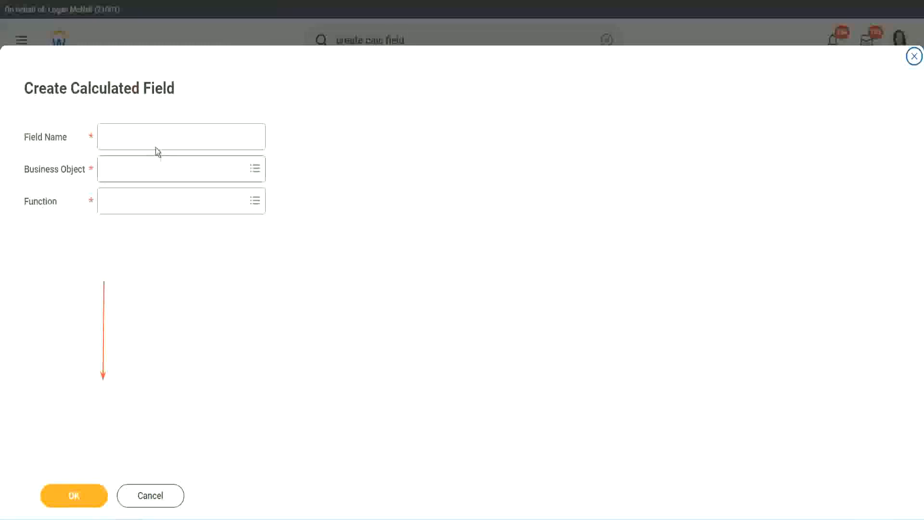
left_click(147, 136)
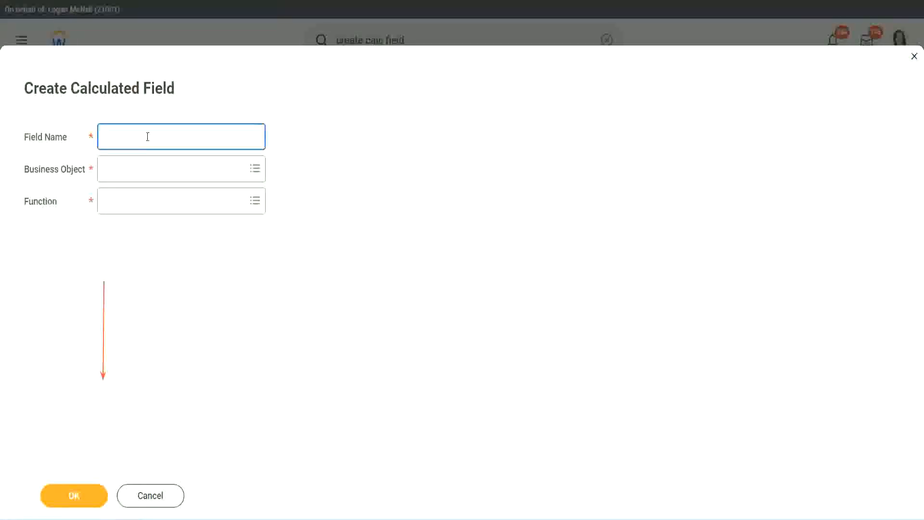
type("CF-WW-TC-Amateur")
double_click(158, 138)
type("Experienced")
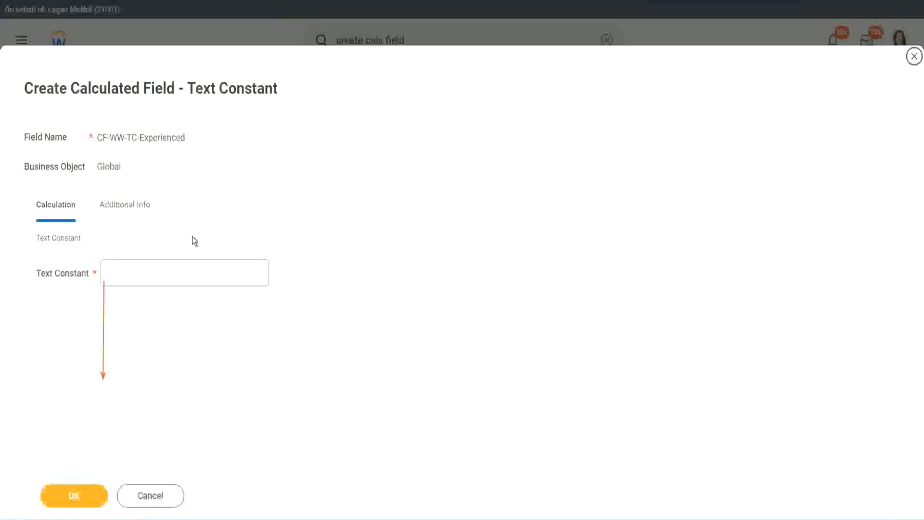
Step: Set the text constant to Experienced and save the field as the second row's return value
left_click(140, 273)
type("Ex")
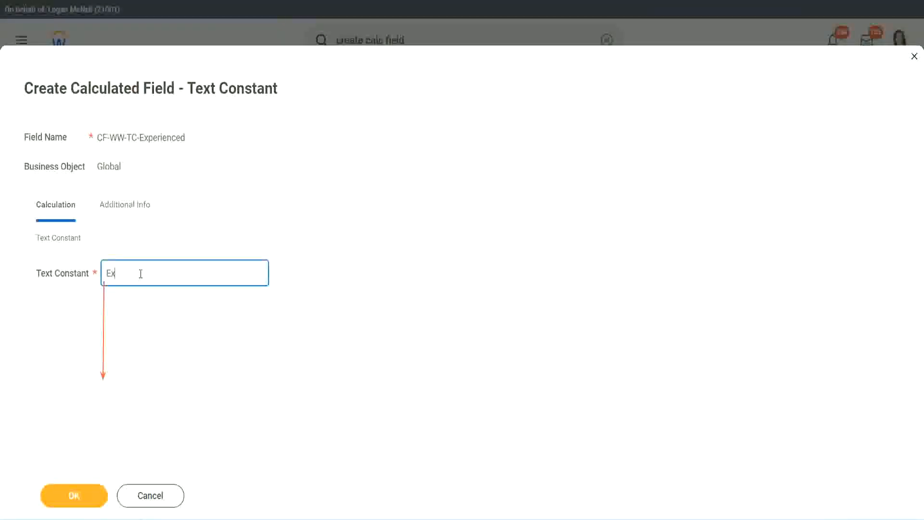
type("perienced")
left_click(77, 493)
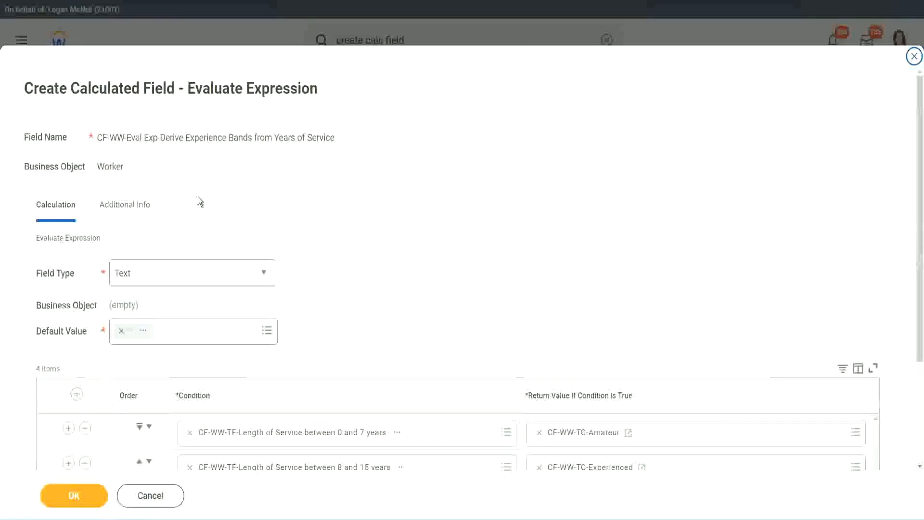
Step: Start a new calculated field for the third row's return value and enter the copied name CF-WW-TC-Amateur
scroll(426, 247, "down", 3)
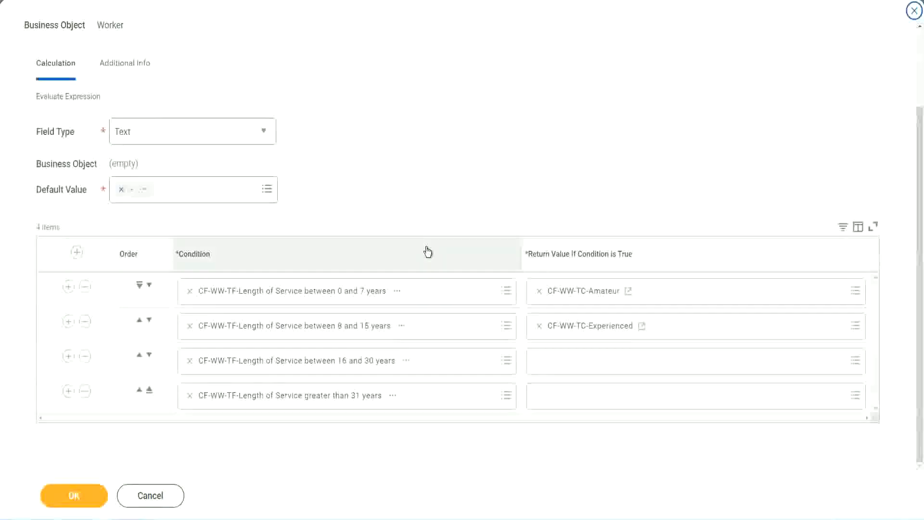
left_click(577, 366)
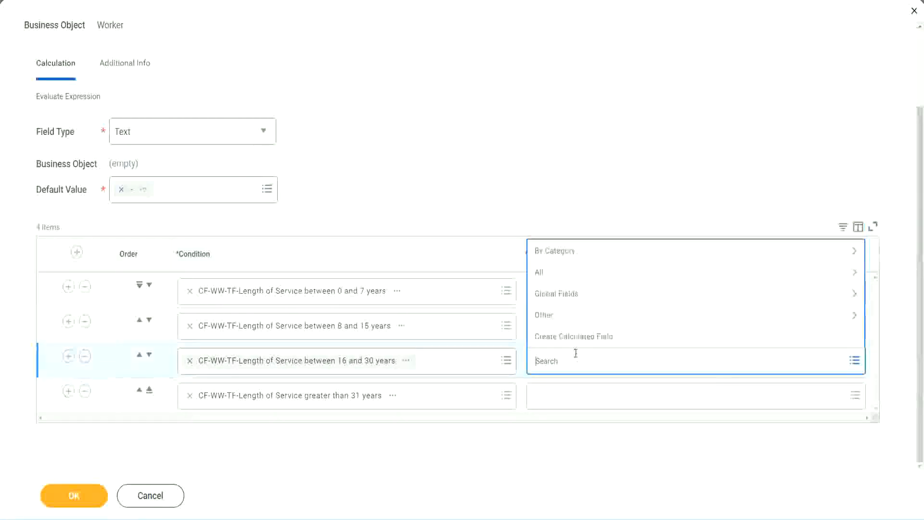
left_click(578, 336)
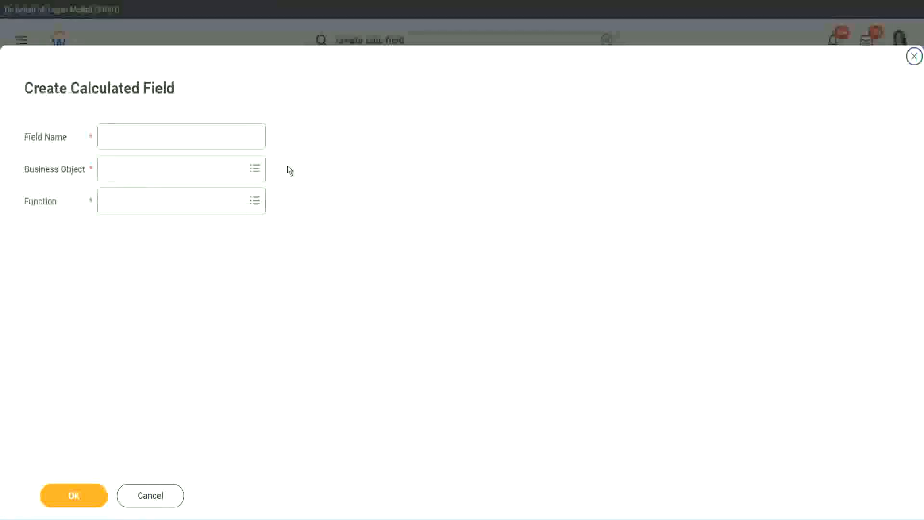
left_click(196, 137)
type("CF-WW TC Amount")
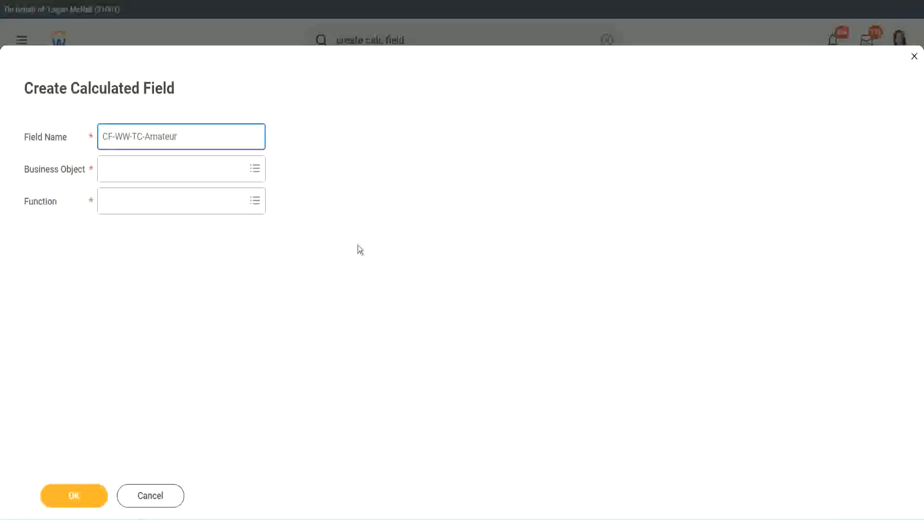
Step: Set the new field's business object to Global and change its name to CF-WW-TC-Senior
left_click(106, 170)
type("global")
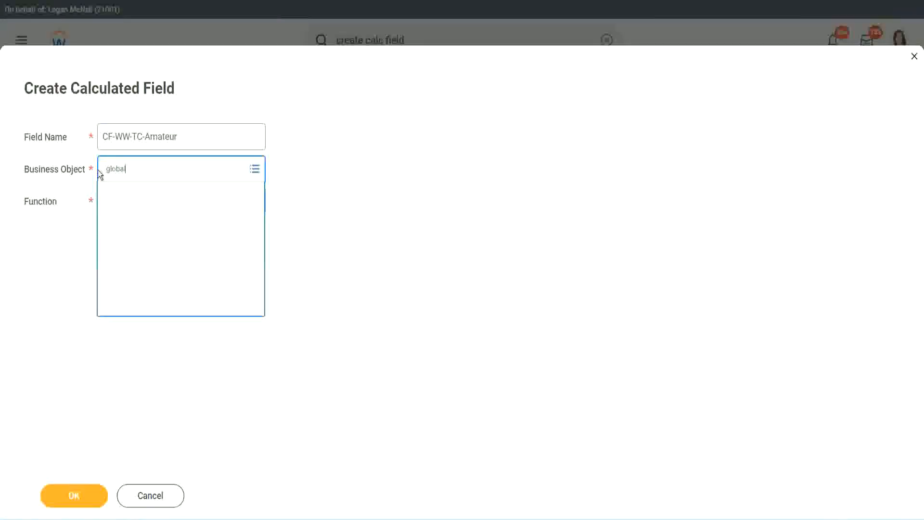
key("Return")
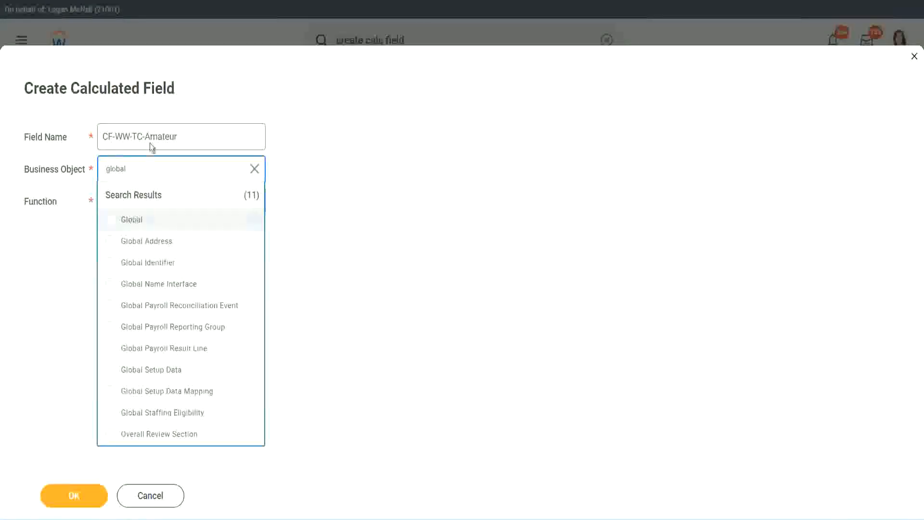
left_click(149, 142)
double_click(163, 137)
type("S")
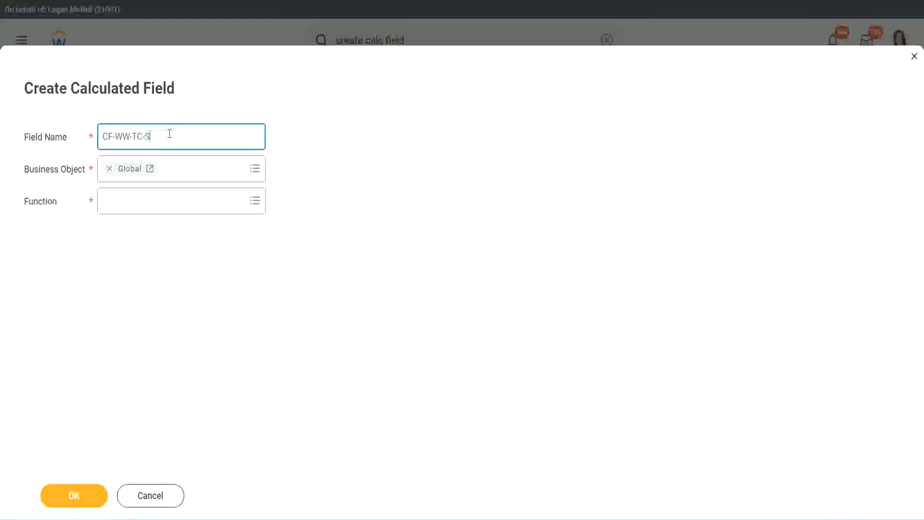
type("enior")
Step: Search for tc, choose Text Constant as the function of CF-WW-TC-Senior, and proceed to its definition
left_click(148, 209)
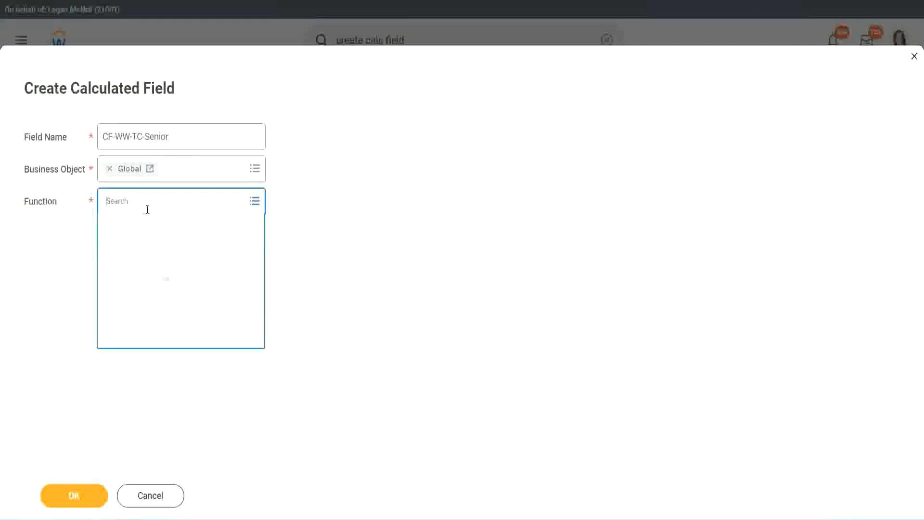
type("tc")
key("Return")
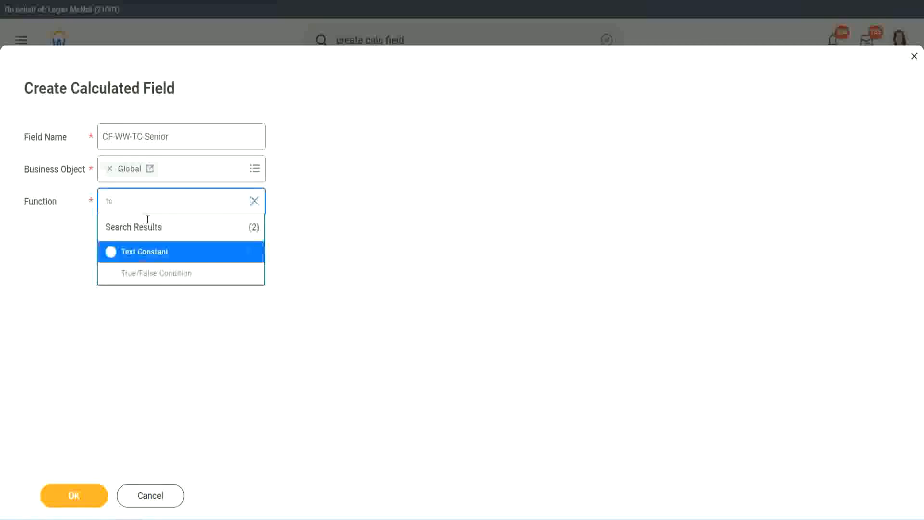
left_click(142, 251)
left_click(74, 498)
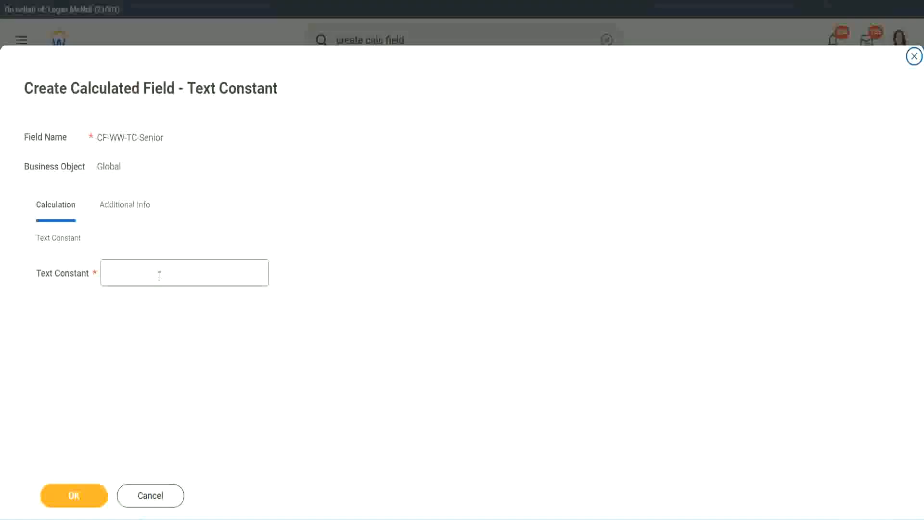
Step: Set the text constant to Senior and save the field as the third row's return value
left_click(156, 270)
type("Se")
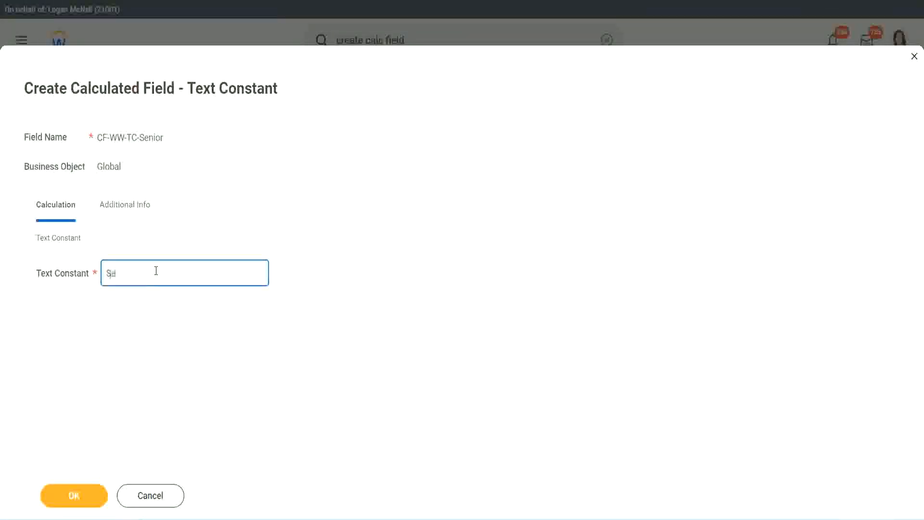
type("nior")
left_click(91, 491)
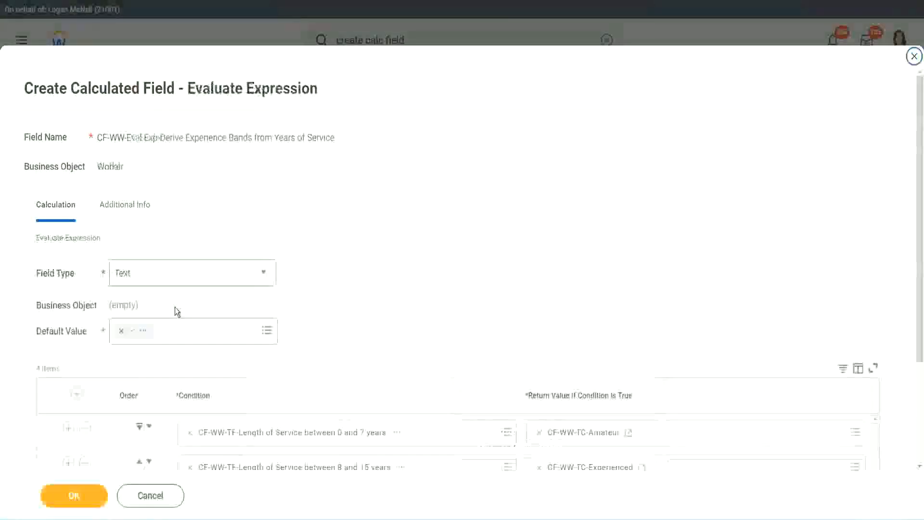
Step: Start a new calculated field for the fourth row's return value and name it CF-WW-TC-Legend, adapting the copied name CF-WW-TC-Senior
scroll(669, 346, "down", 3)
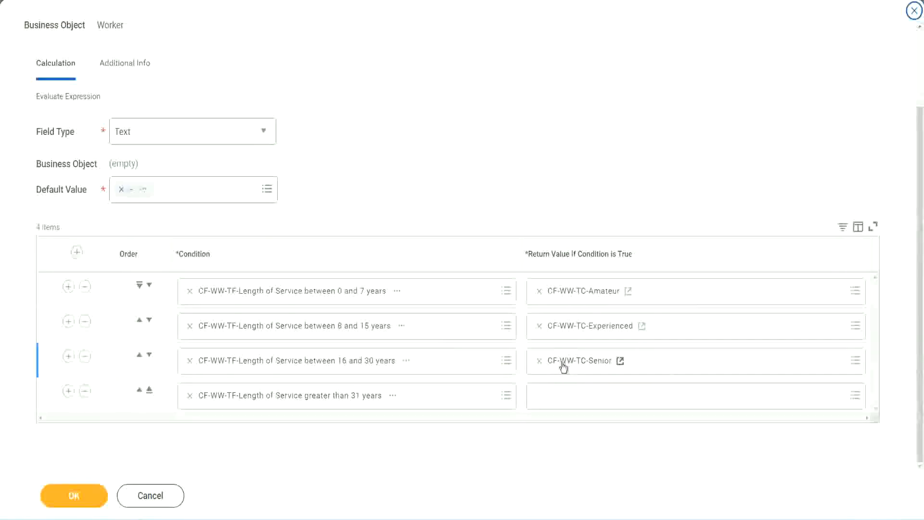
right_click(562, 363)
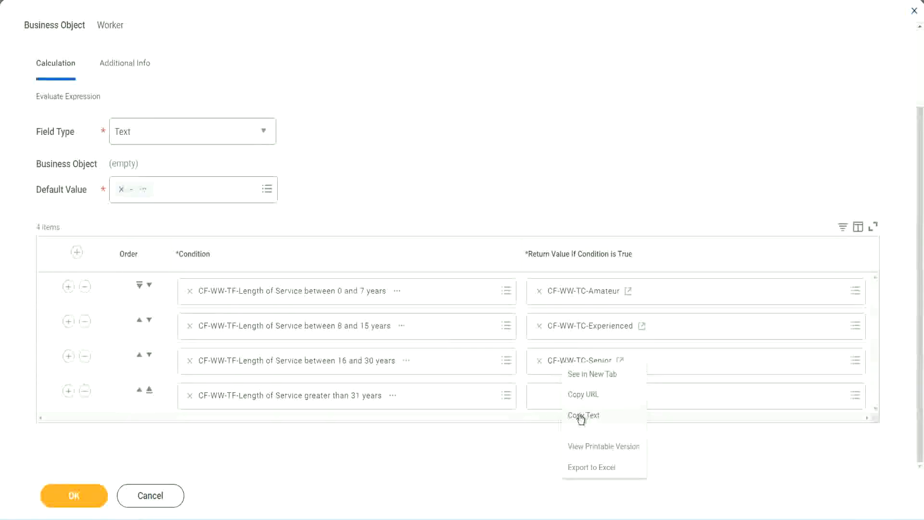
left_click(578, 413)
left_click(562, 399)
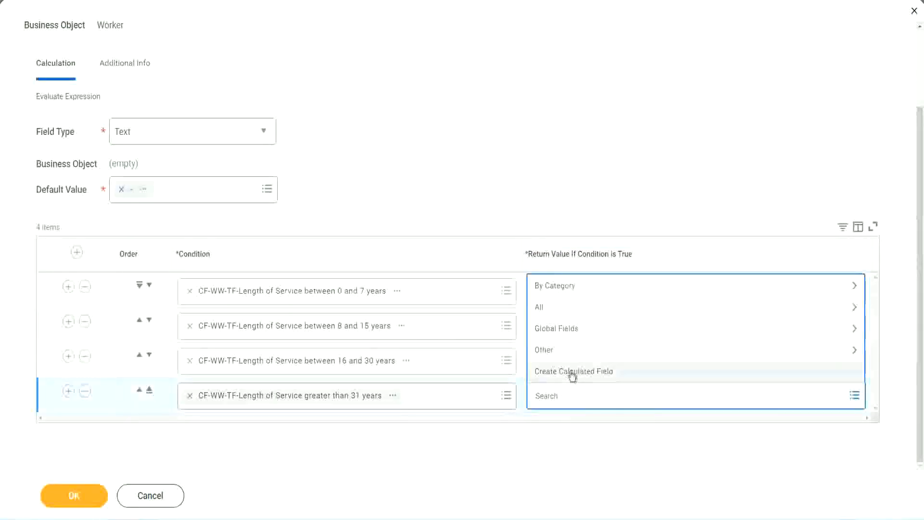
left_click(571, 374)
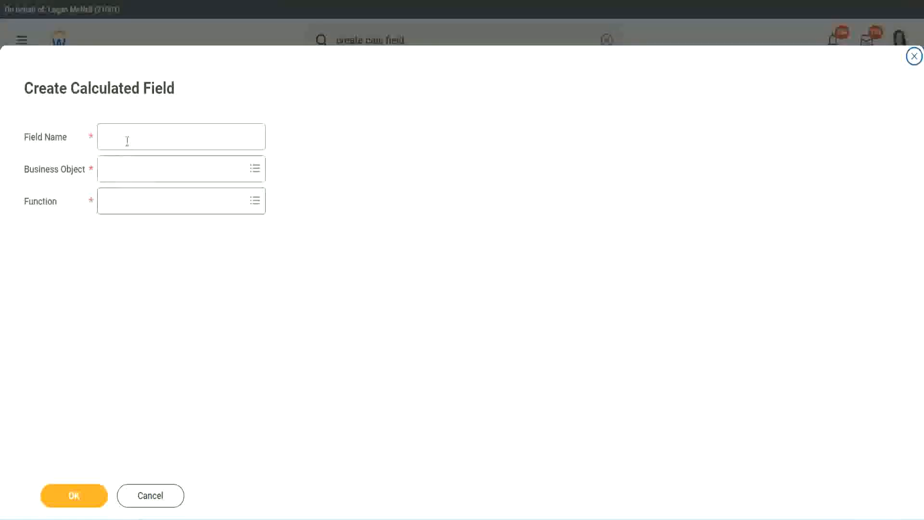
left_click(127, 141)
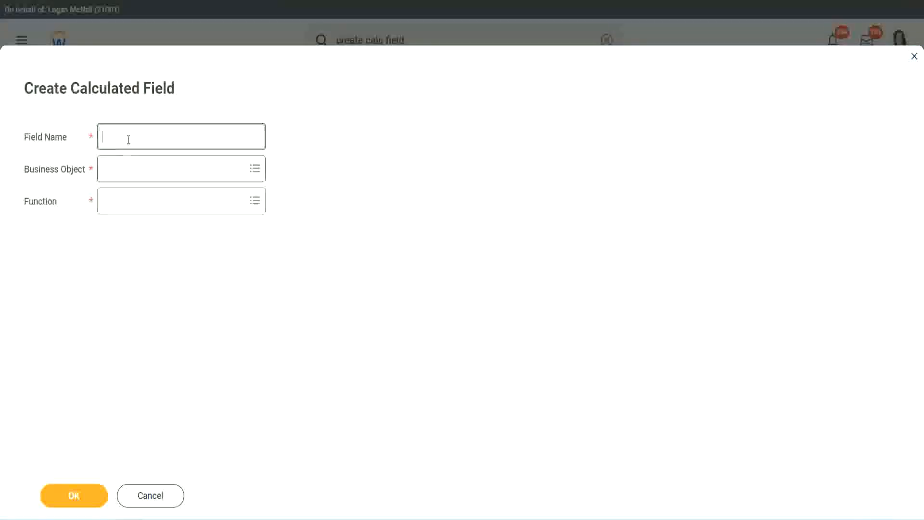
key("ctrl+v")
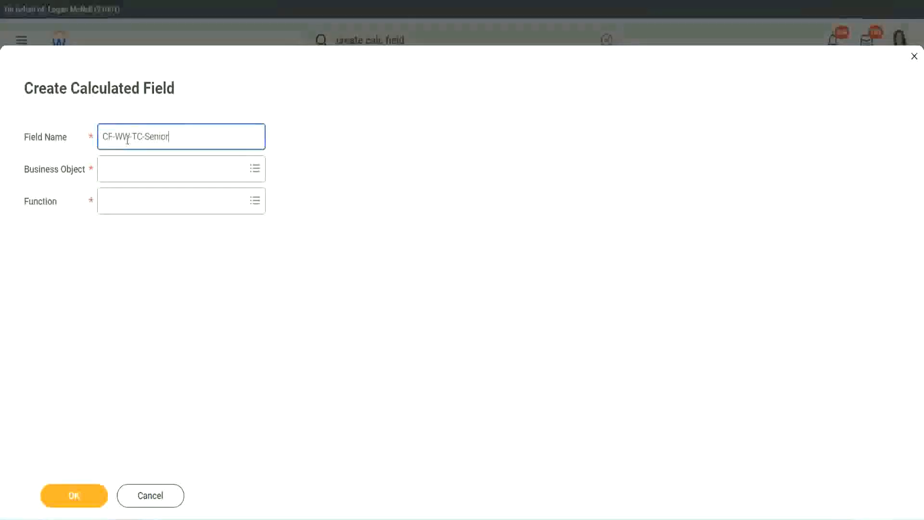
key("ctrl+shift+Left")
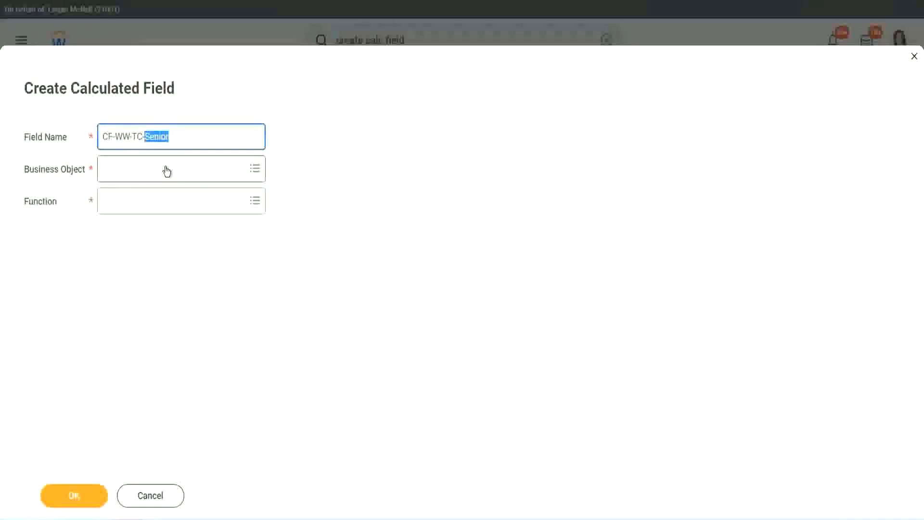
type("Legend")
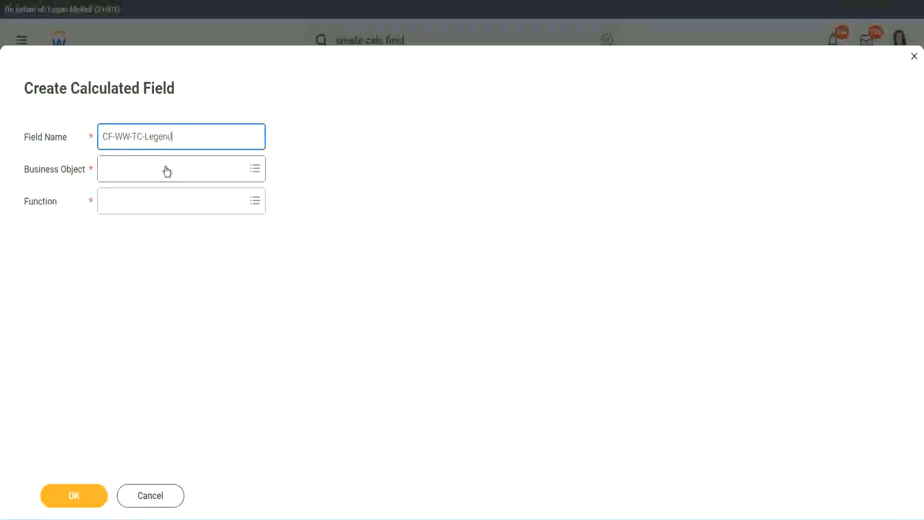
Step: Set the business object of CF-WW-TC-Legend to Global, choose Text Constant as its function by searching tc, and proceed to its definition
left_click(130, 176)
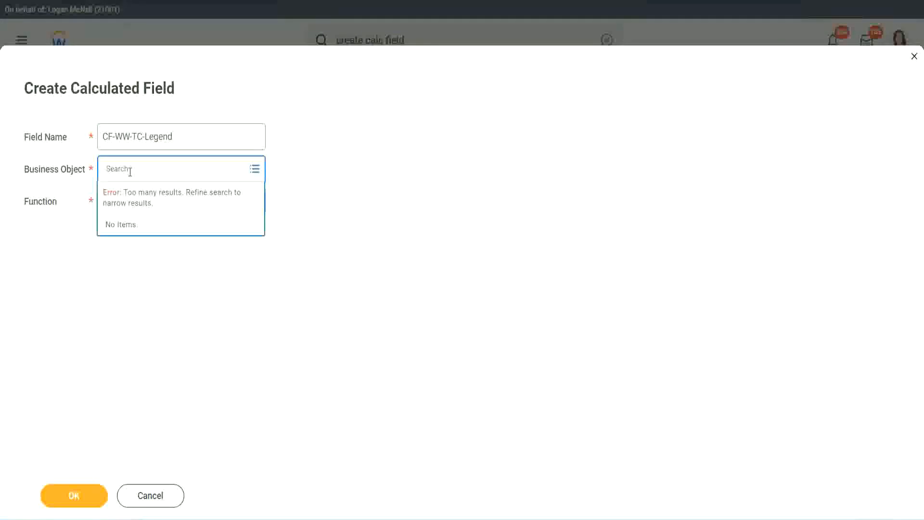
type("Global")
key("Return")
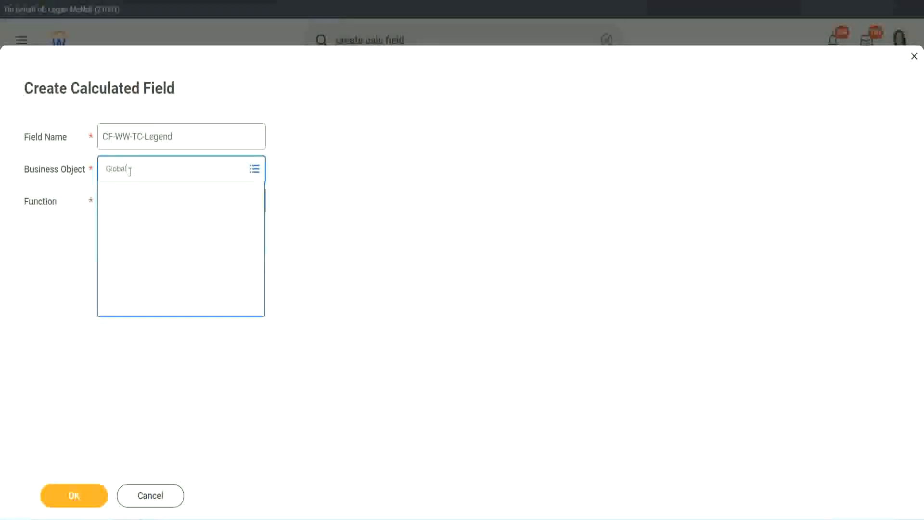
left_click(139, 223)
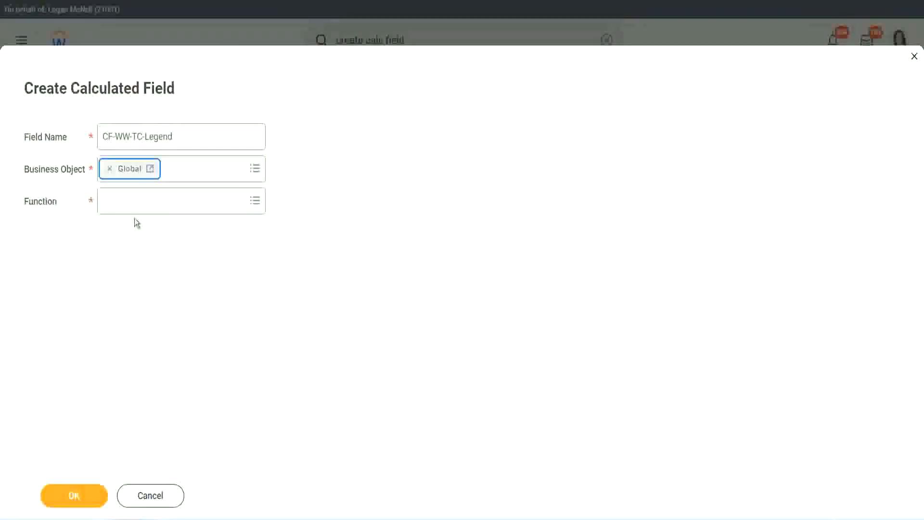
left_click(135, 204)
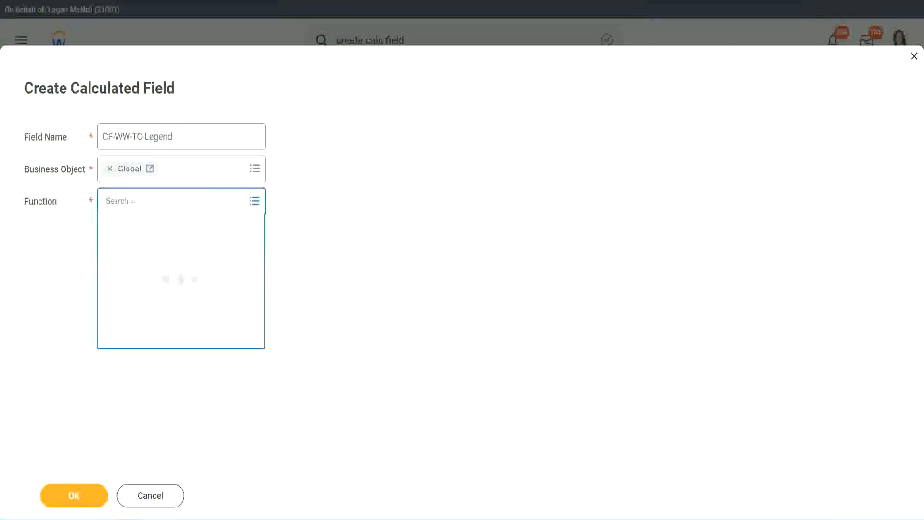
type("tc")
key("Return")
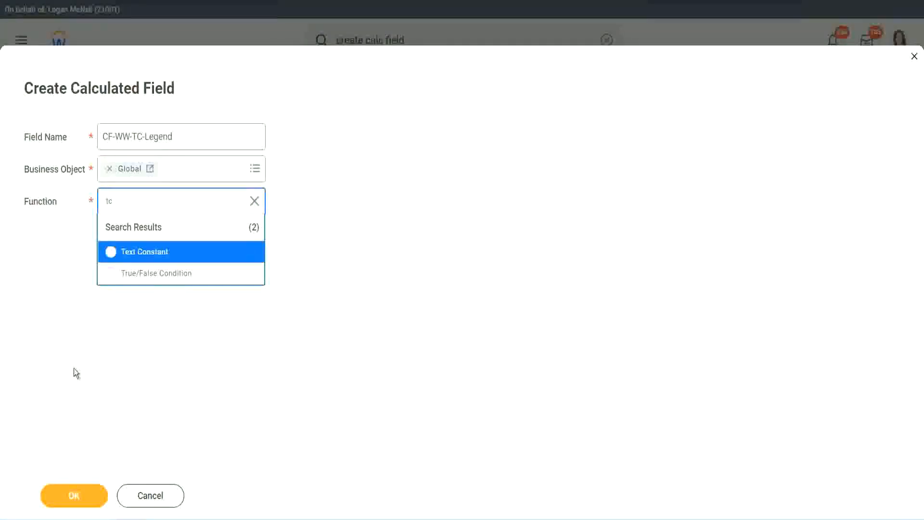
left_click(168, 256)
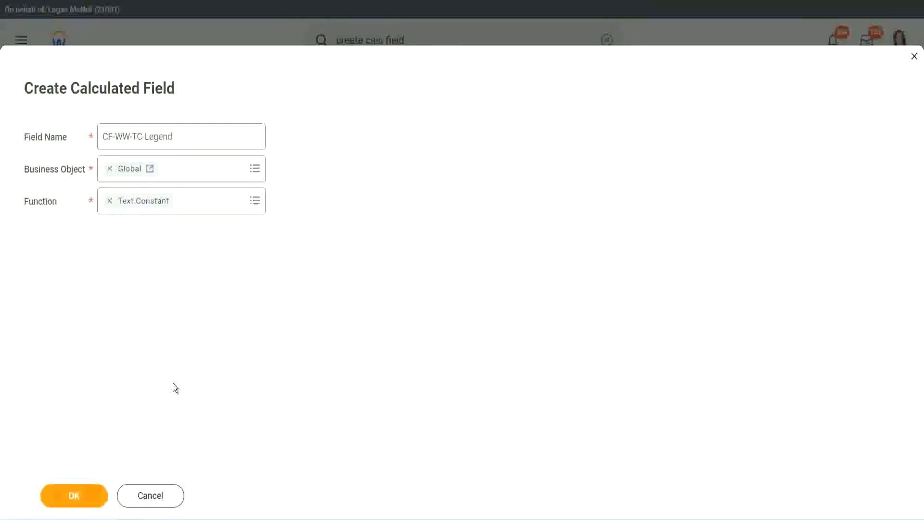
Step: Set the text constant to Legend and save the field as the fourth row's return value
left_click(126, 263)
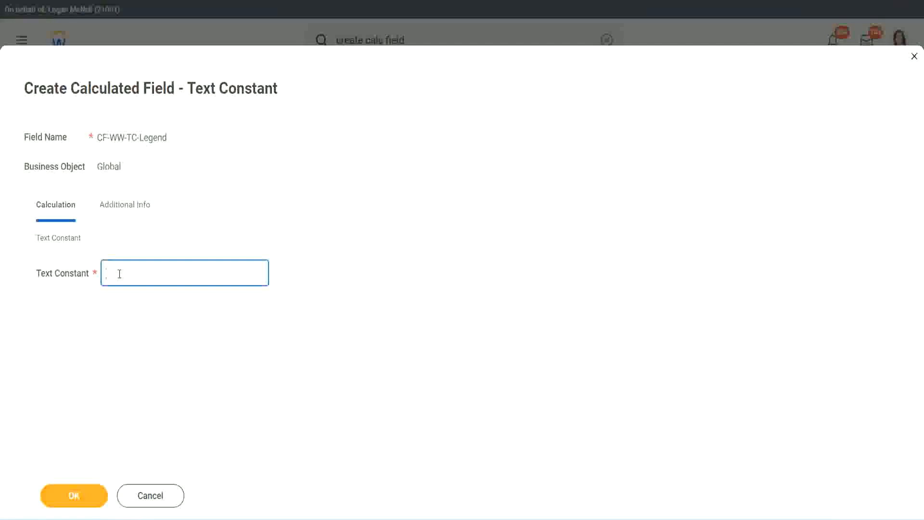
type("Legend")
left_click(72, 496)
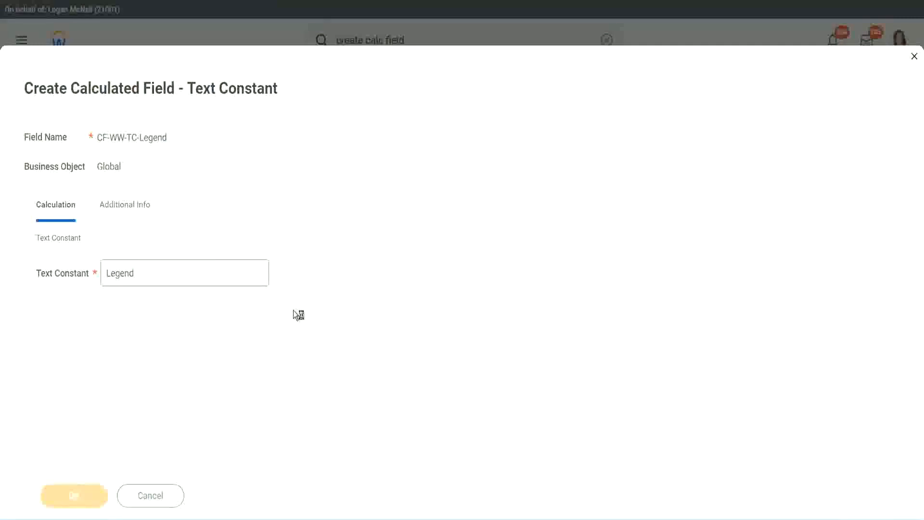
Step: Review the four conditions and their return values, and save the Evaluate Expression calculated field
scroll(490, 259, "down", 3)
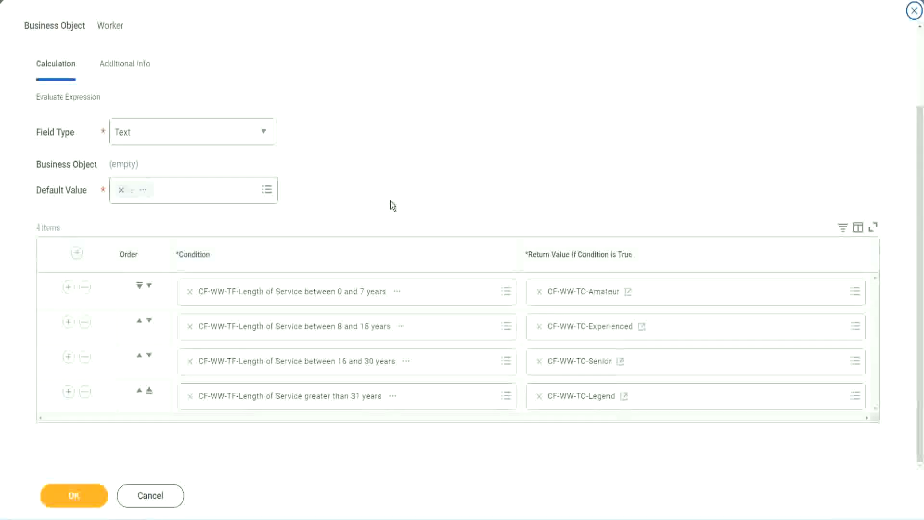
scroll(392, 194, "up", 1)
scroll(391, 193, "up", 1)
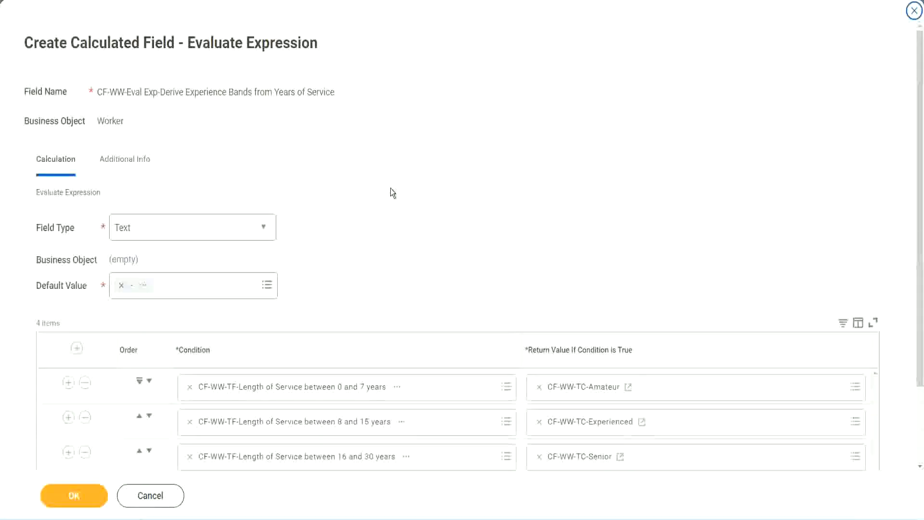
scroll(391, 193, "down", 2)
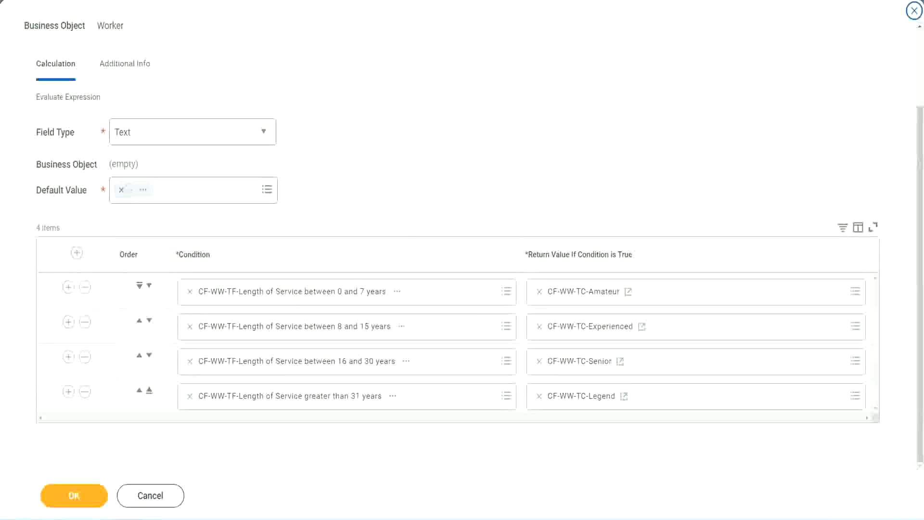
left_click_drag(592, 135, 600, 229)
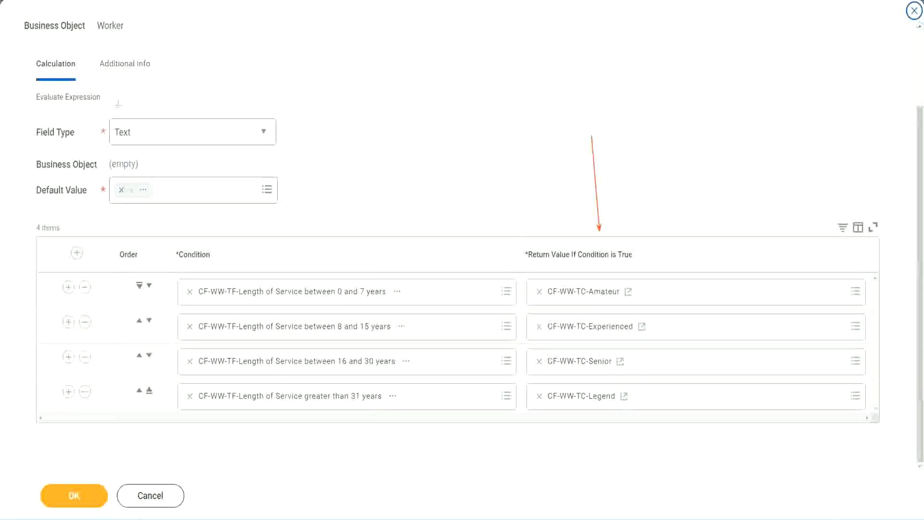
left_click_drag(114, 83, 118, 116)
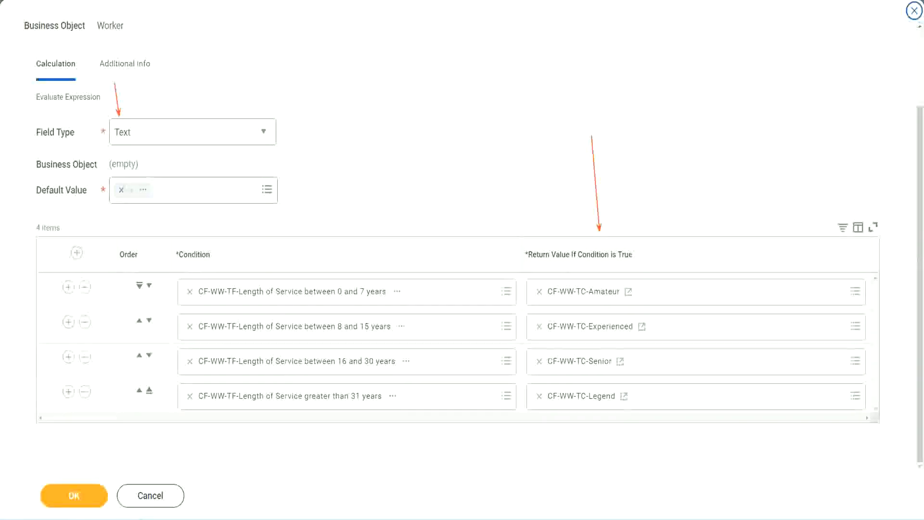
left_click(80, 493)
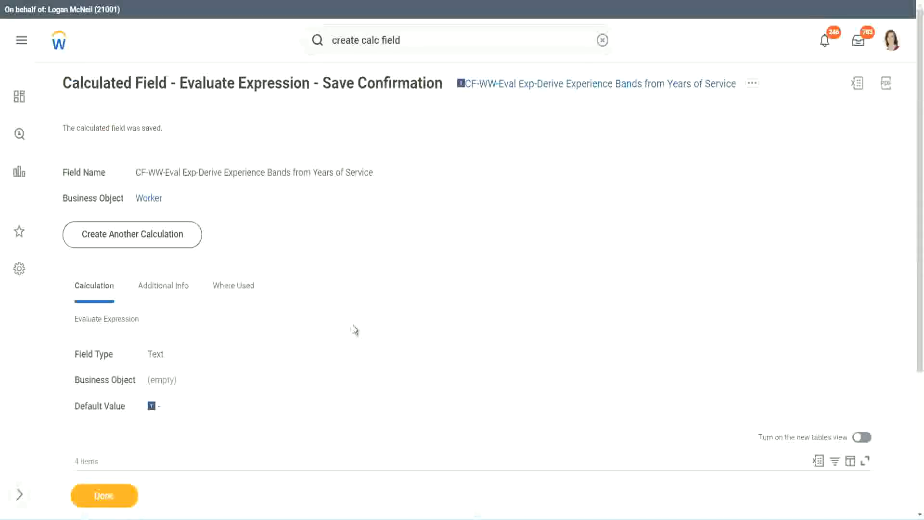
Step: Copy the name of the saved experience bands field and finish the save confirmation
scroll(354, 324, "down", 4)
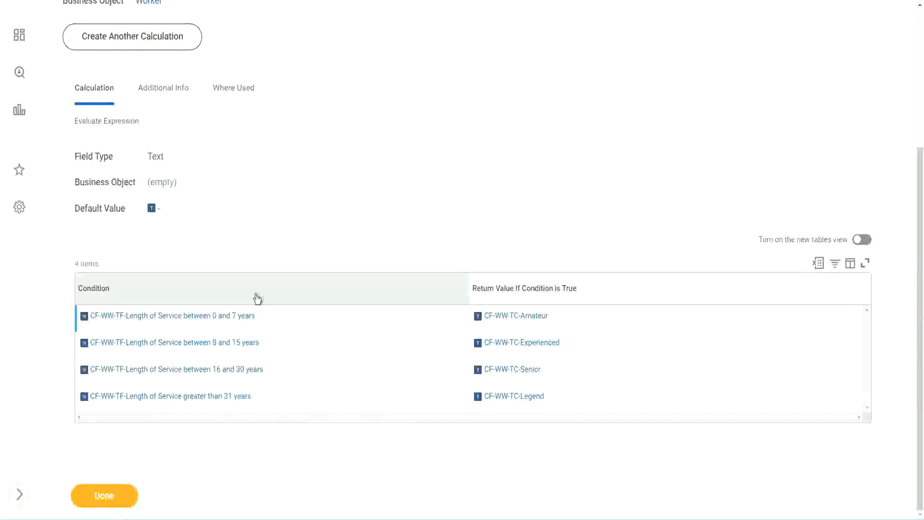
scroll(289, 241, "up", 4)
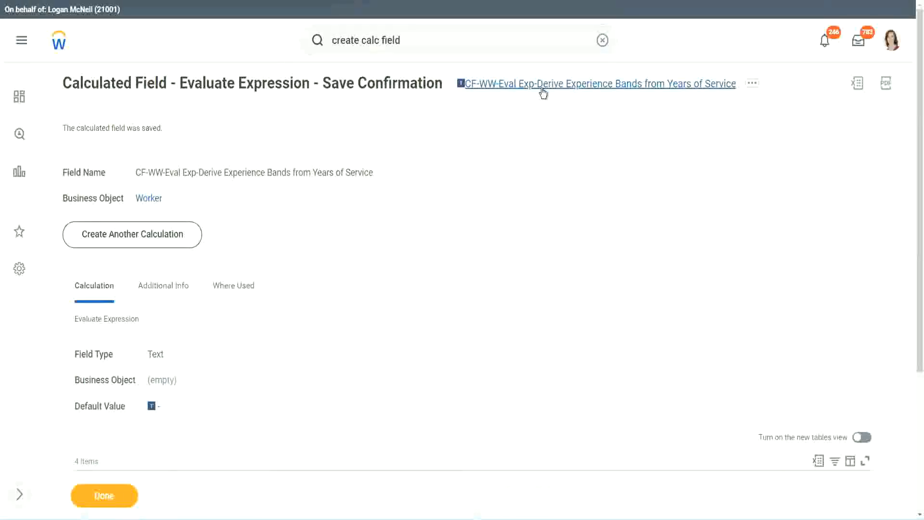
left_click(564, 141)
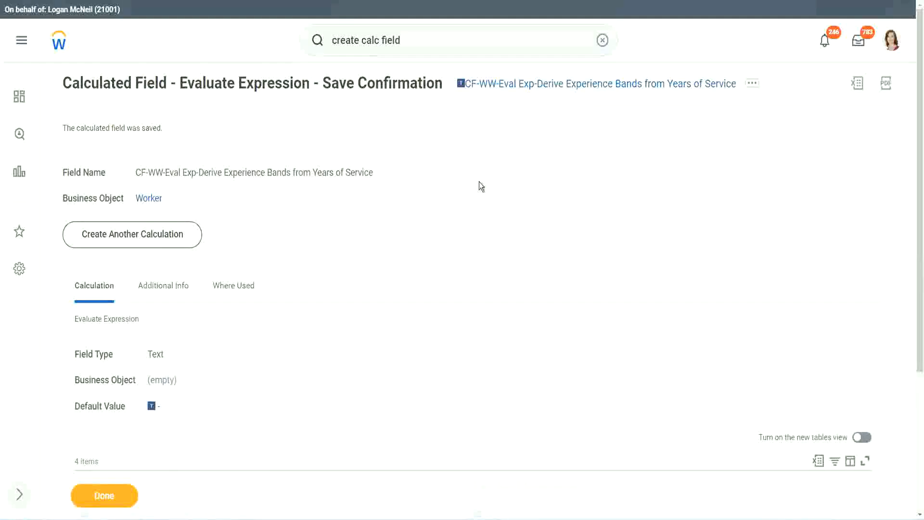
left_click(103, 497)
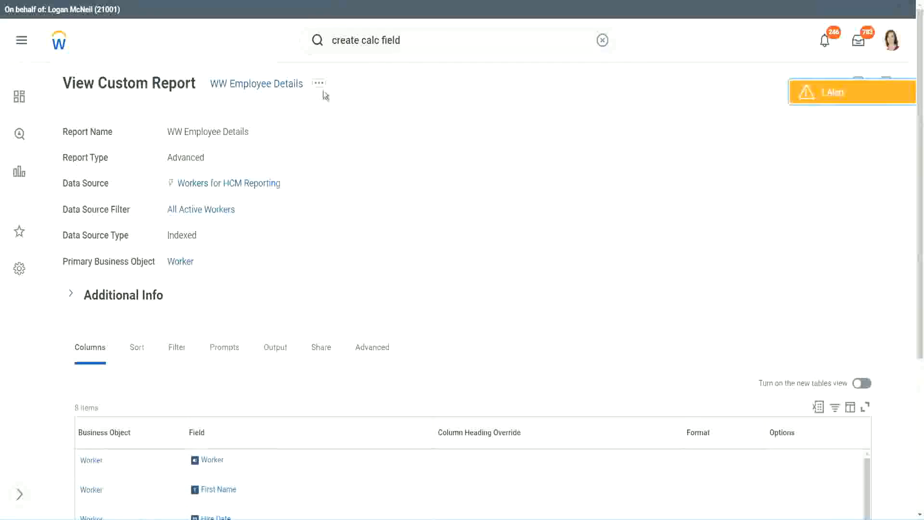
Step: Open the custom report WW Employee Details for editing and go to its columns table
left_click(320, 87)
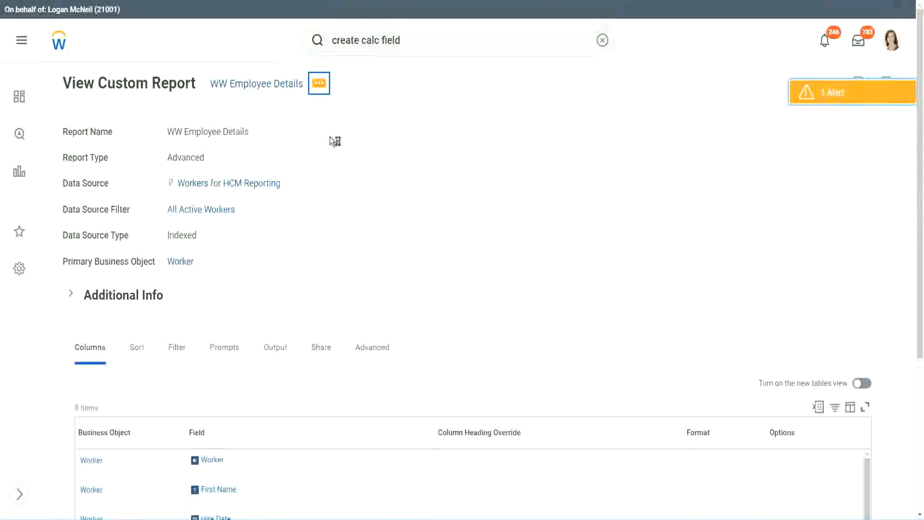
mouse_move(376, 136)
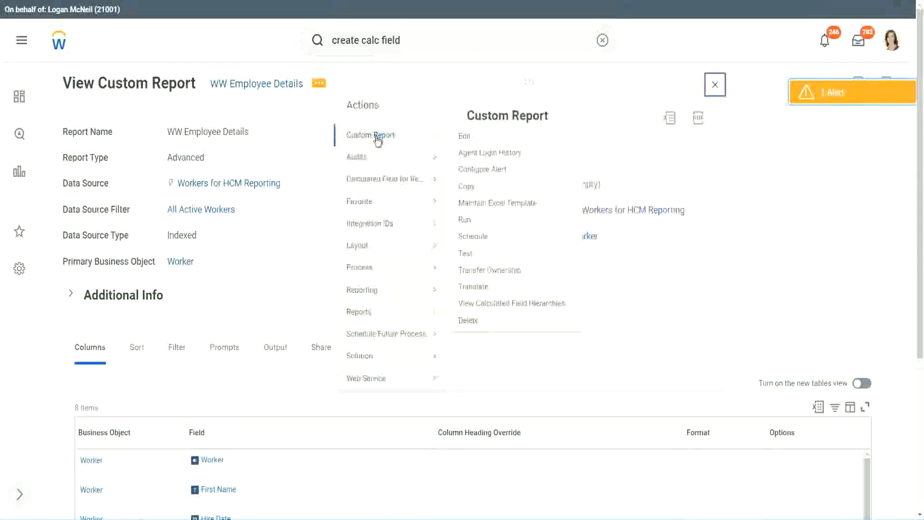
left_click(470, 139)
scroll(337, 210, "down", 4)
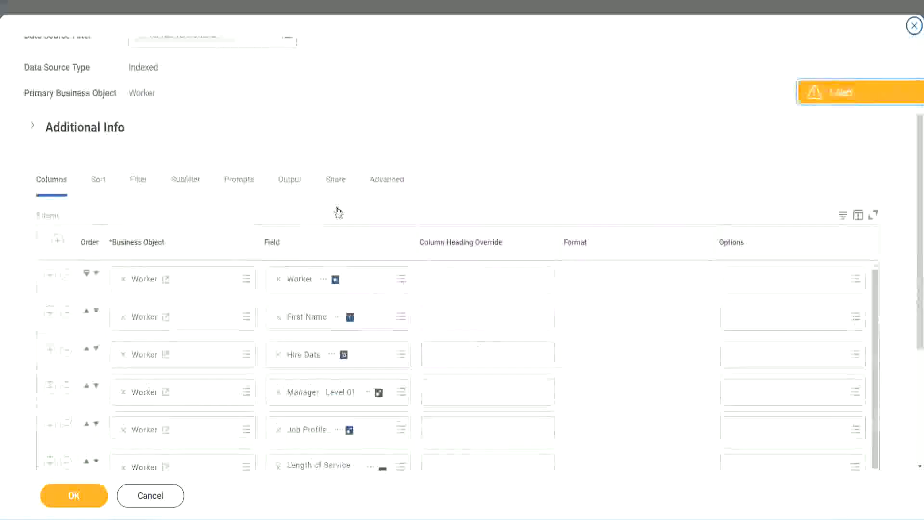
scroll(338, 212, "down", 2)
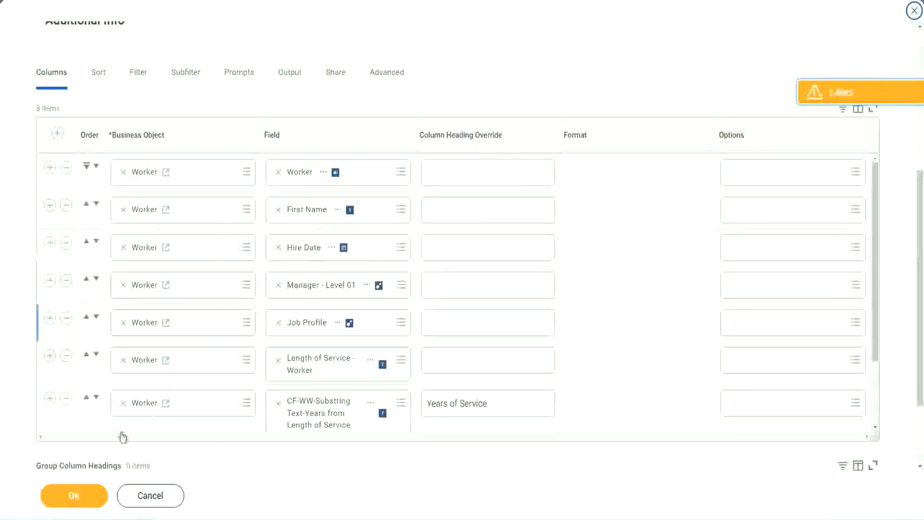
Step: Add a new Worker row at the end of the report columns and remove the Years of Service substring text column
left_click(49, 400)
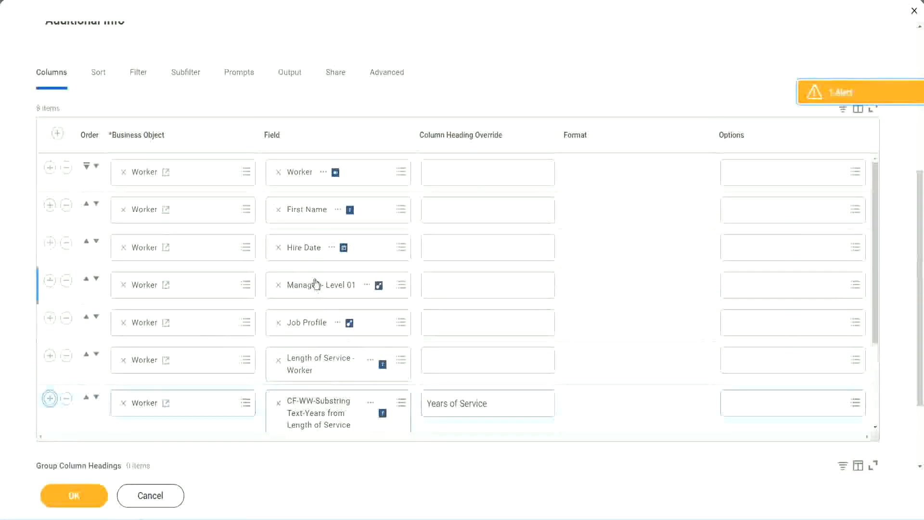
scroll(432, 312, "down", 2)
scroll(481, 318, "down", 2)
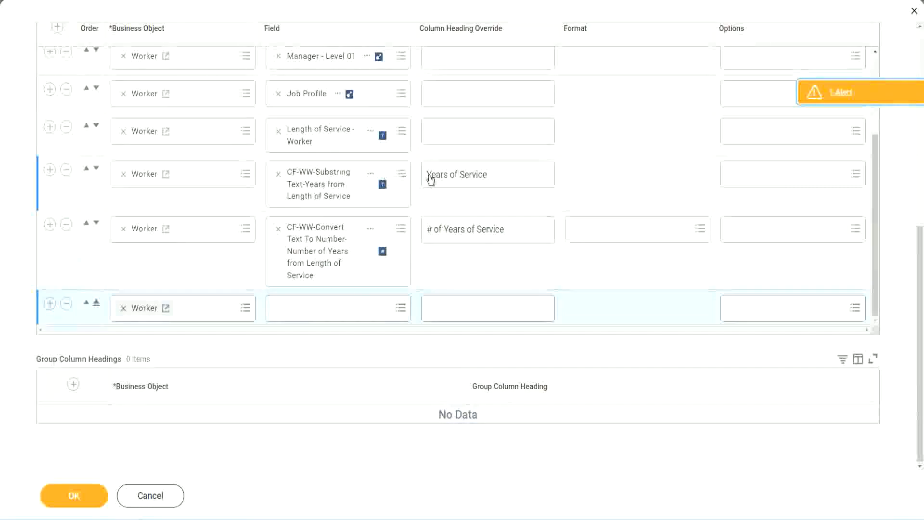
left_click(68, 171)
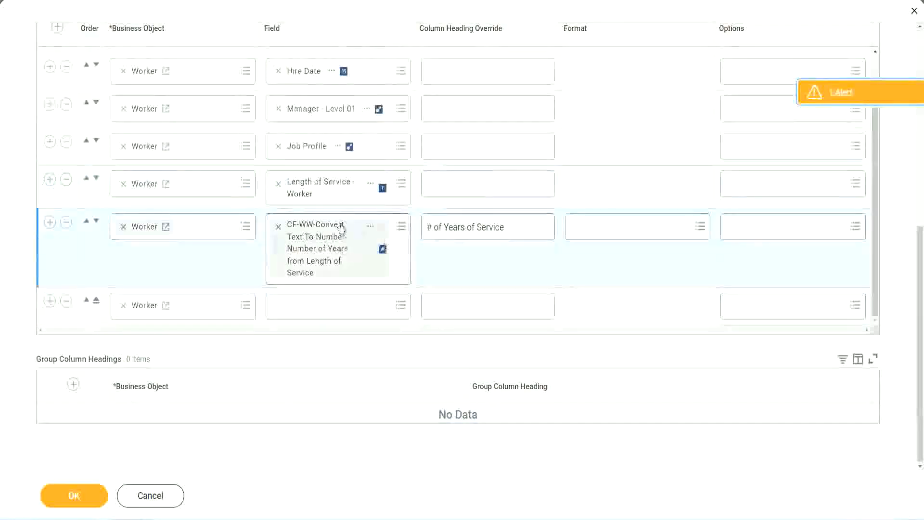
Step: Set the new column's field to CF-WW-Eval Exp-Derive Experience Bands from Years of Service using the copied name
left_click(302, 305)
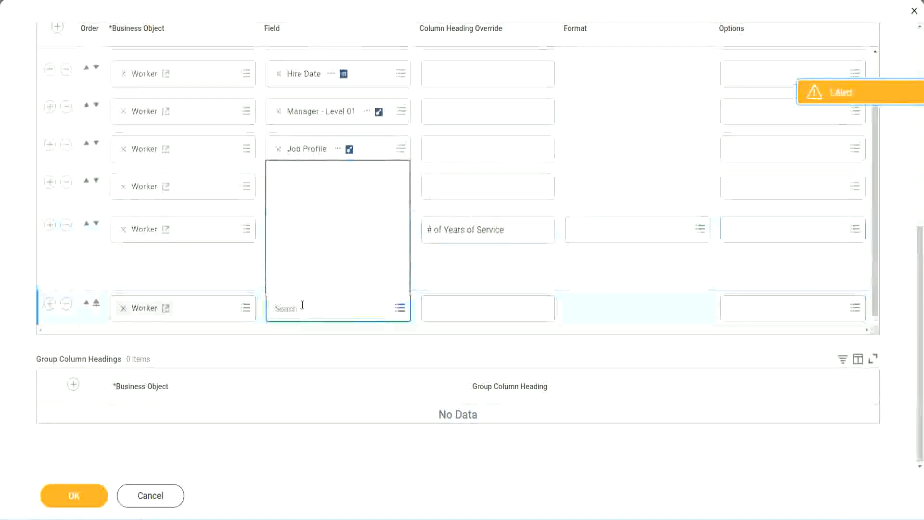
key("ctrl+v")
key("Return")
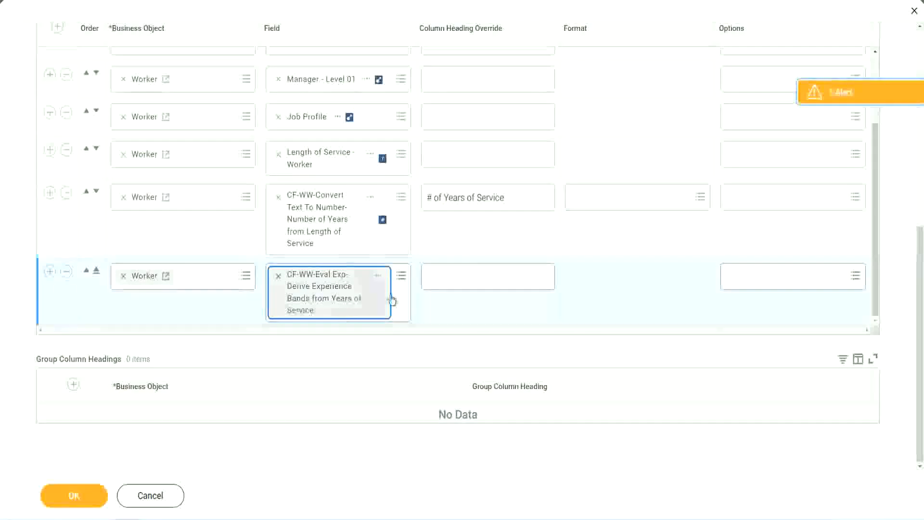
Step: Set the new column's heading override to Experience Bands and save the report changes
left_click(471, 277)
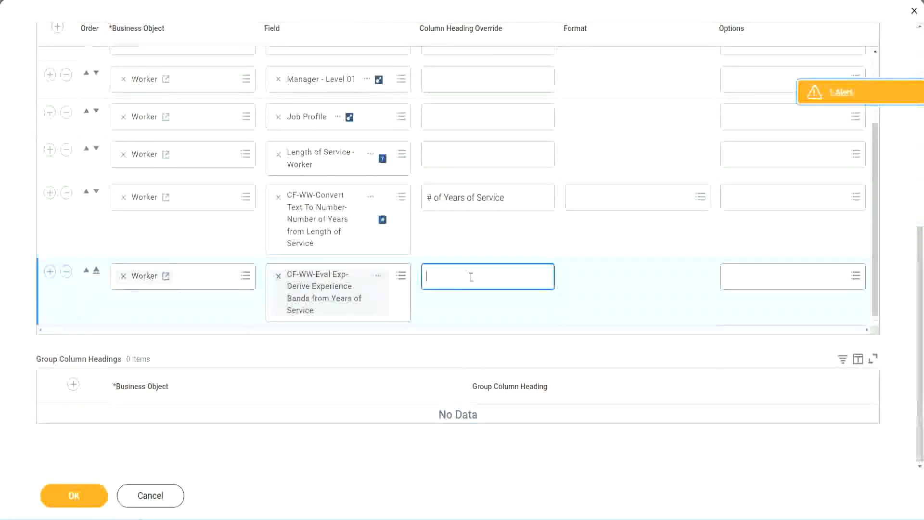
type("E")
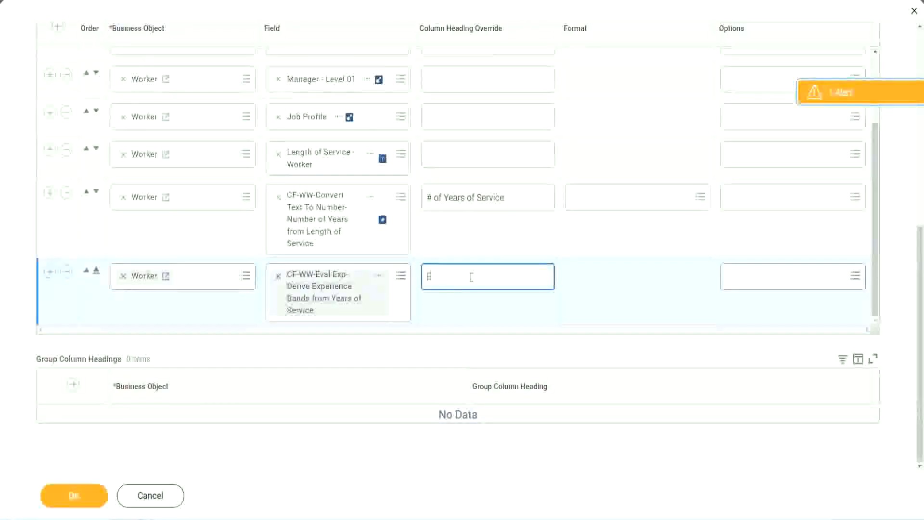
type("xperience")
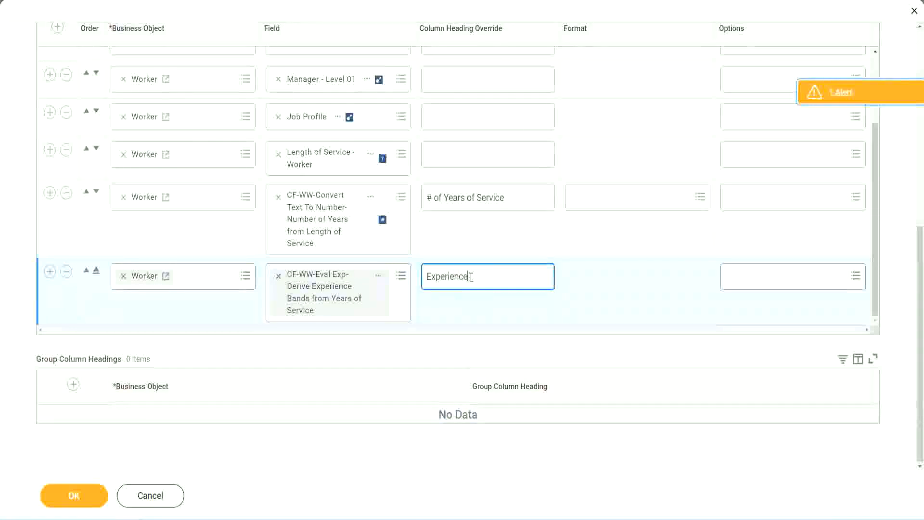
type(" Bands")
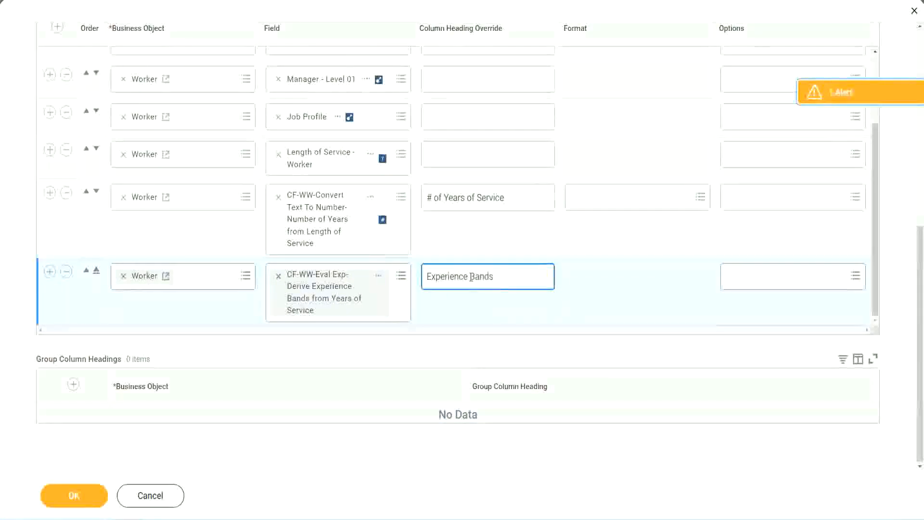
left_click(89, 496)
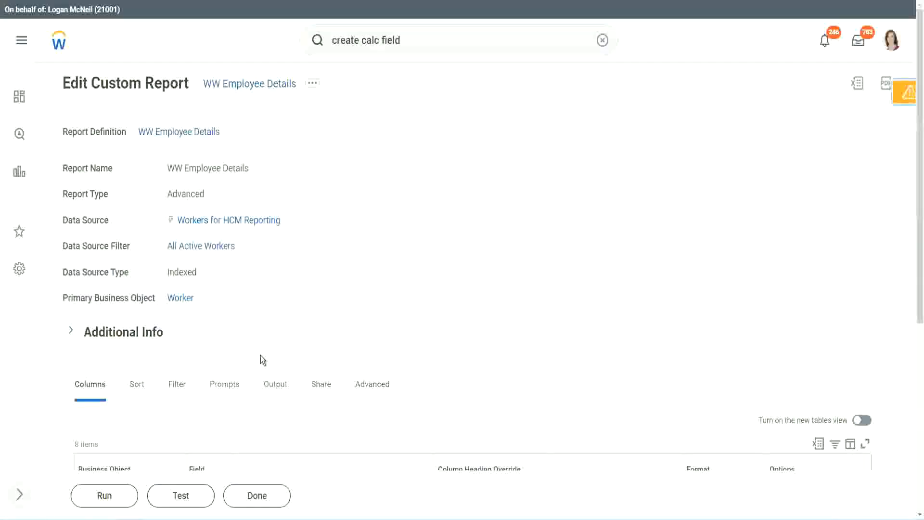
Step: Run the WW Employee Details report with the worker type, employee type and contingent worker type prompts left blank
scroll(288, 325, "down", 4)
left_click(106, 495)
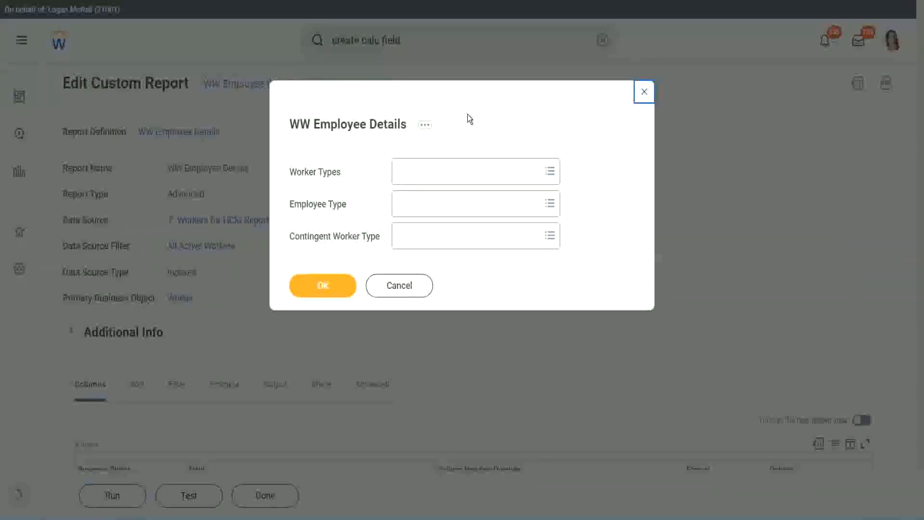
left_click(322, 285)
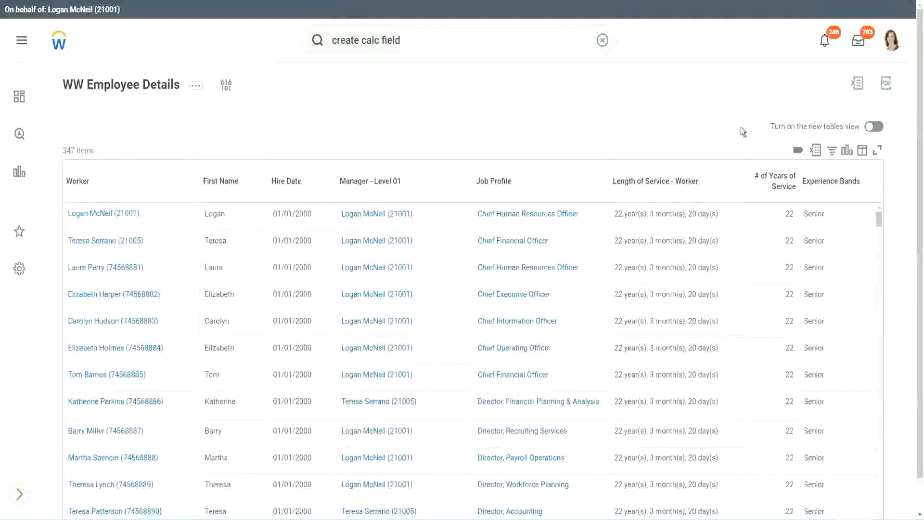
Step: Compare the first worker's years of service and experience band with the 16 - 30 years Senior rule in the Notepad++ notes
scroll(741, 127, "down", 1)
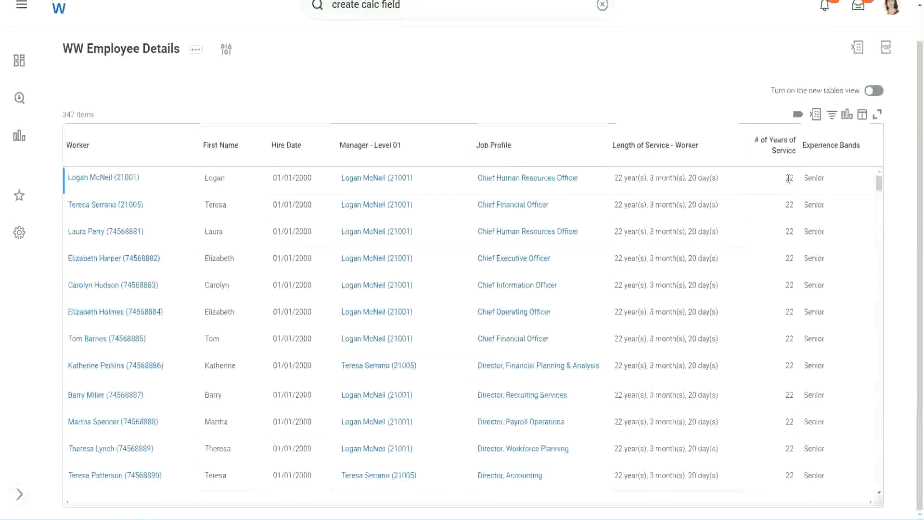
left_click_drag(786, 178, 796, 177)
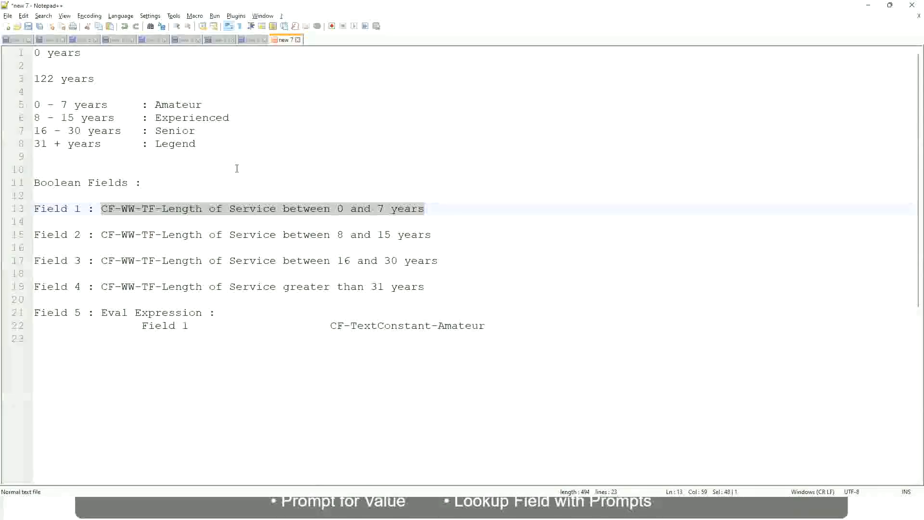
left_click(240, 170)
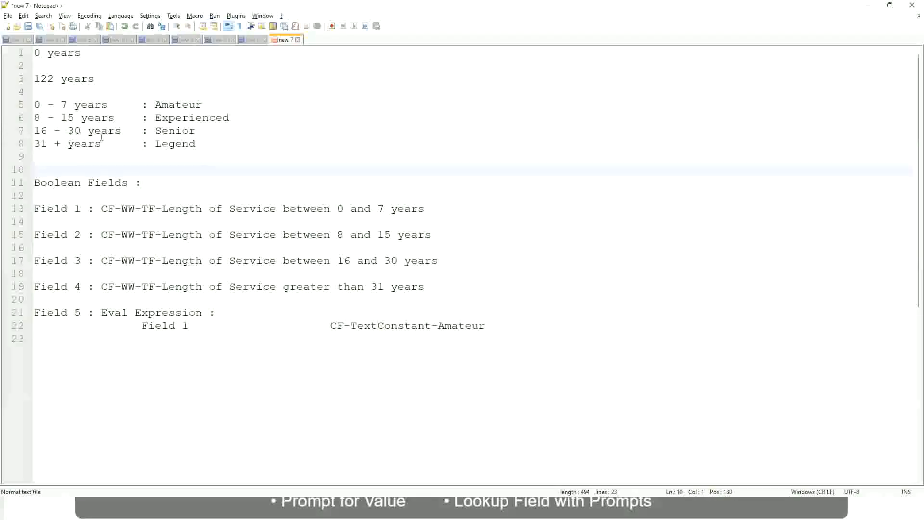
left_click(157, 131)
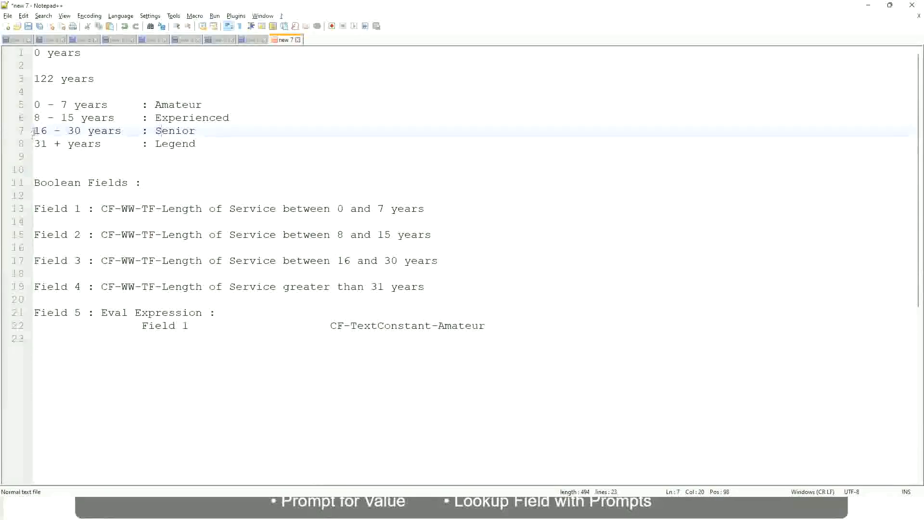
left_click_drag(34, 131, 90, 131)
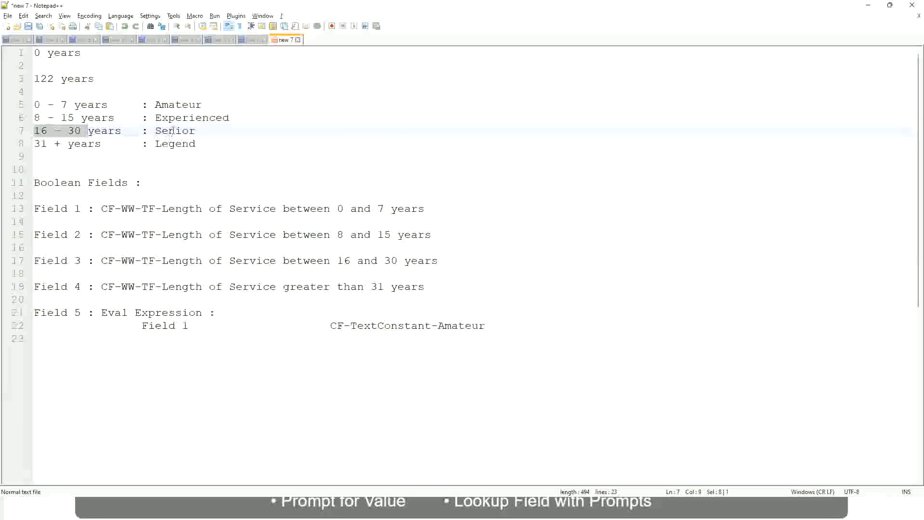
double_click(172, 130)
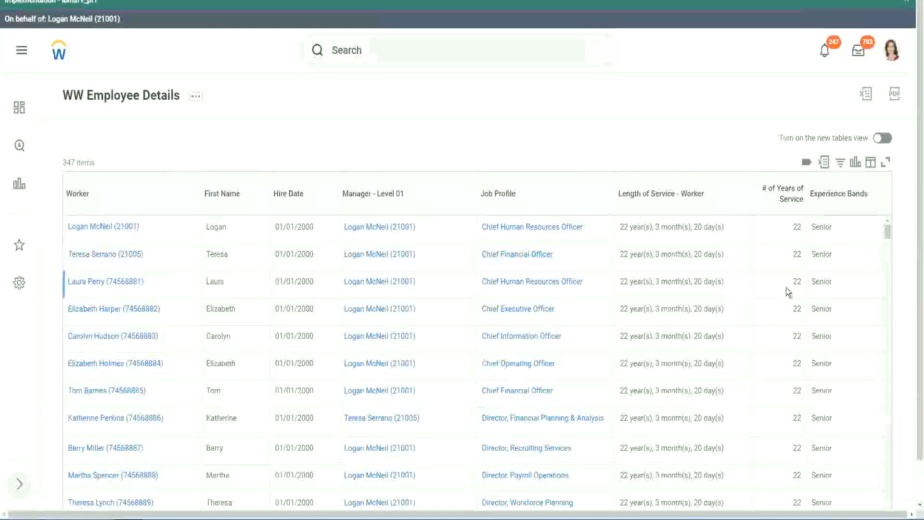
Step: Switch back to the Workday report output and examine the years of service and experience bands down the worker rows
scroll(790, 289, "down", 2)
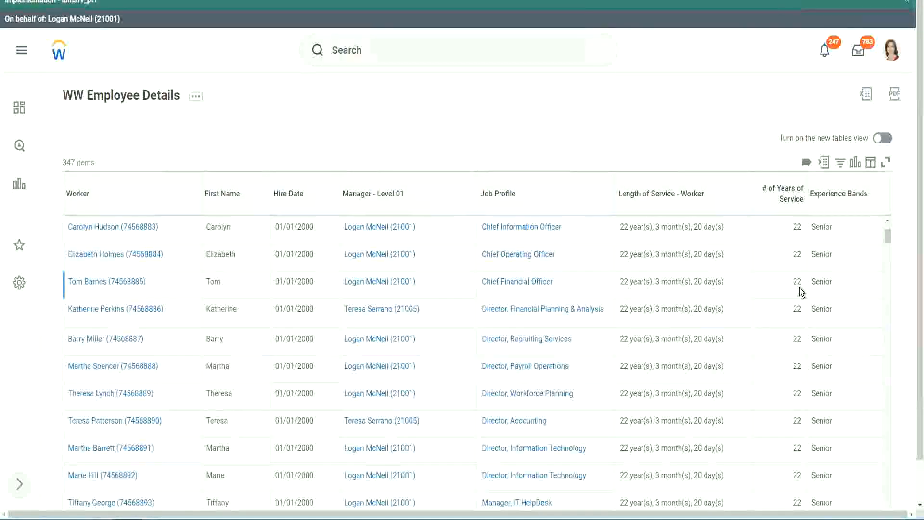
scroll(799, 292, "down", 5)
scroll(807, 321, "down", 5)
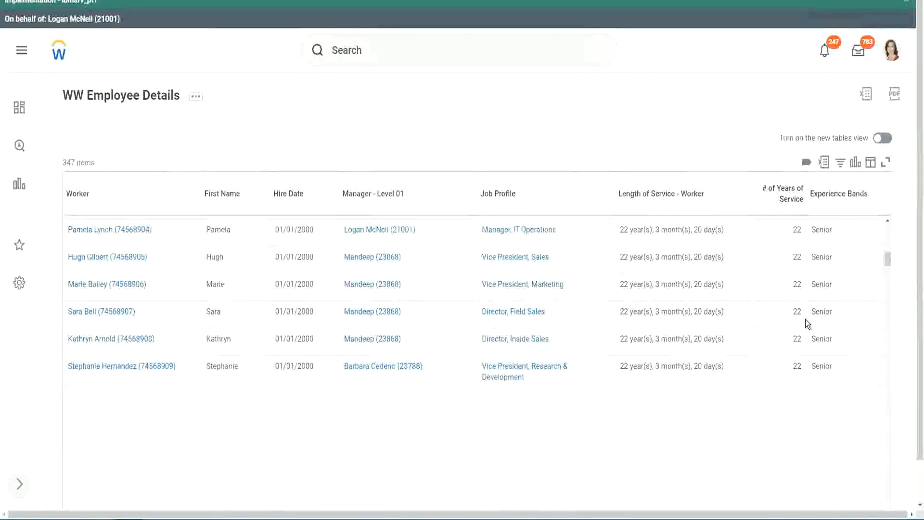
scroll(814, 333, "down", 1)
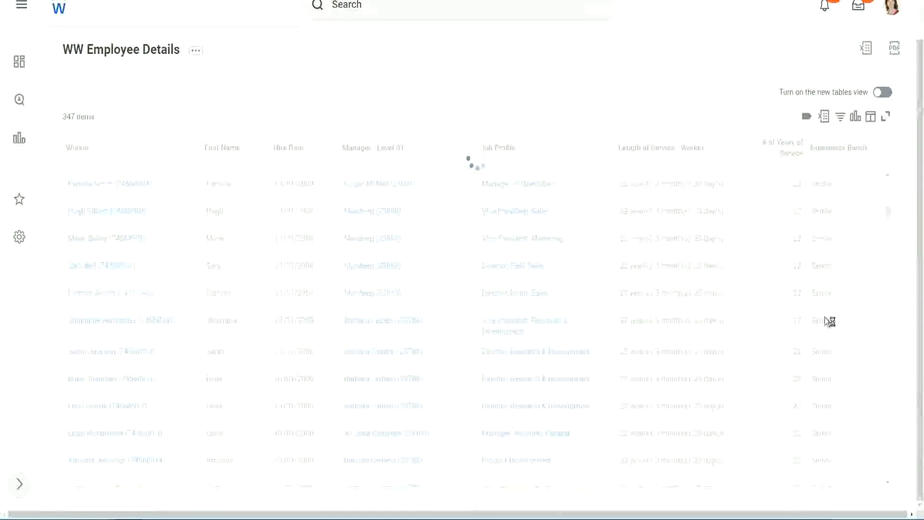
scroll(857, 271, "down", 5)
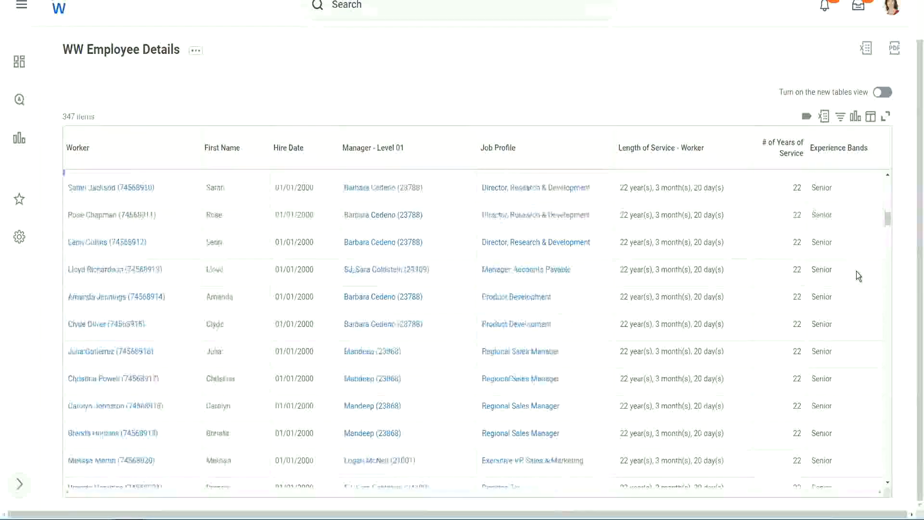
scroll(857, 271, "down", 4)
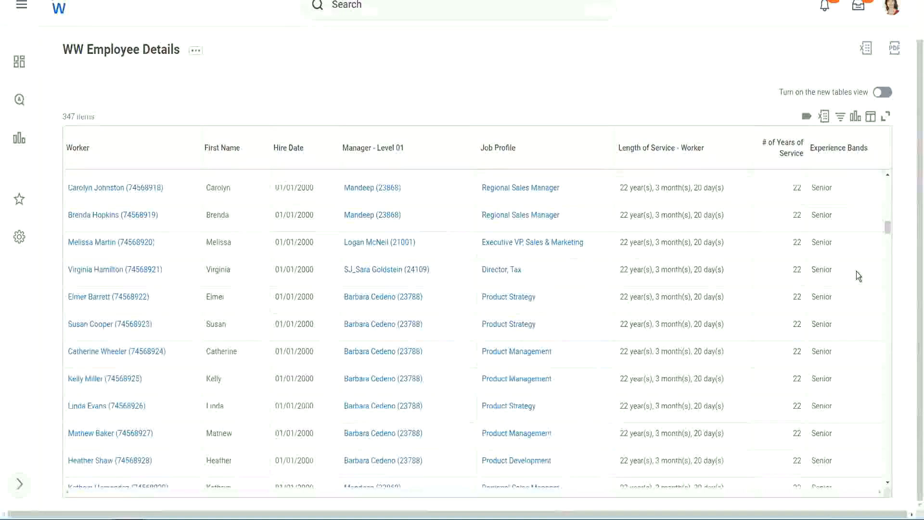
scroll(857, 271, "down", 10)
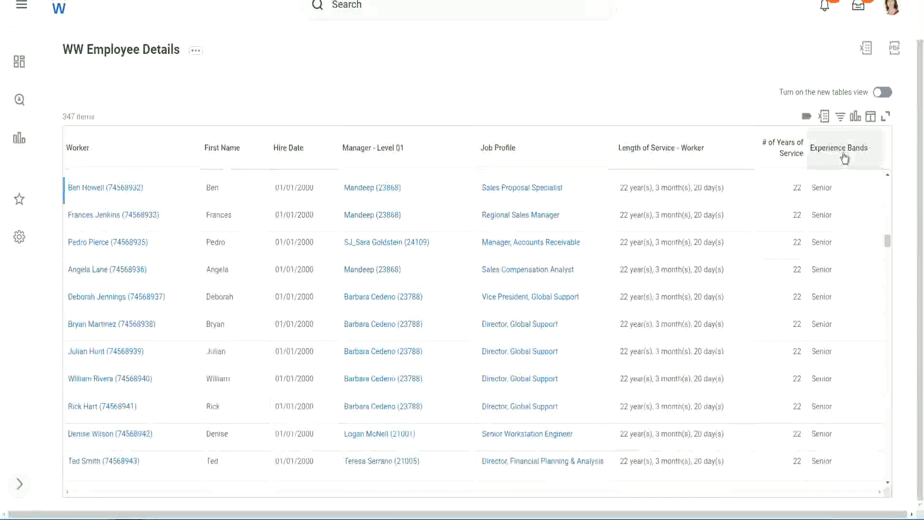
Step: Filter the Experience Bands column for values containing Amateur, and replace the filter value with Legend
left_click(843, 157)
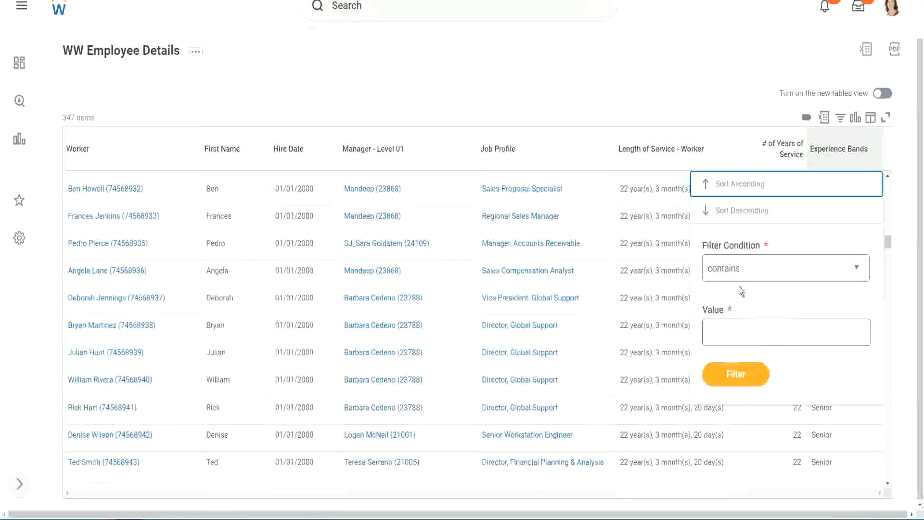
left_click(733, 324)
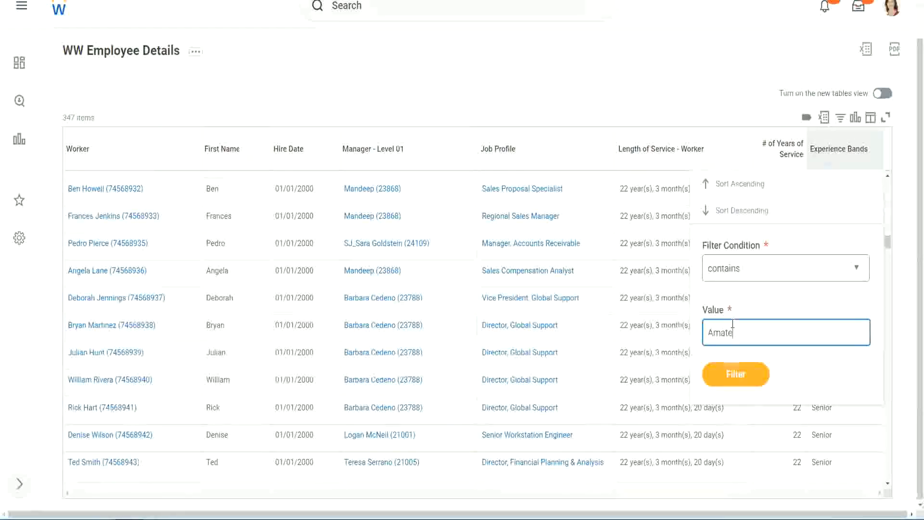
left_click(728, 377)
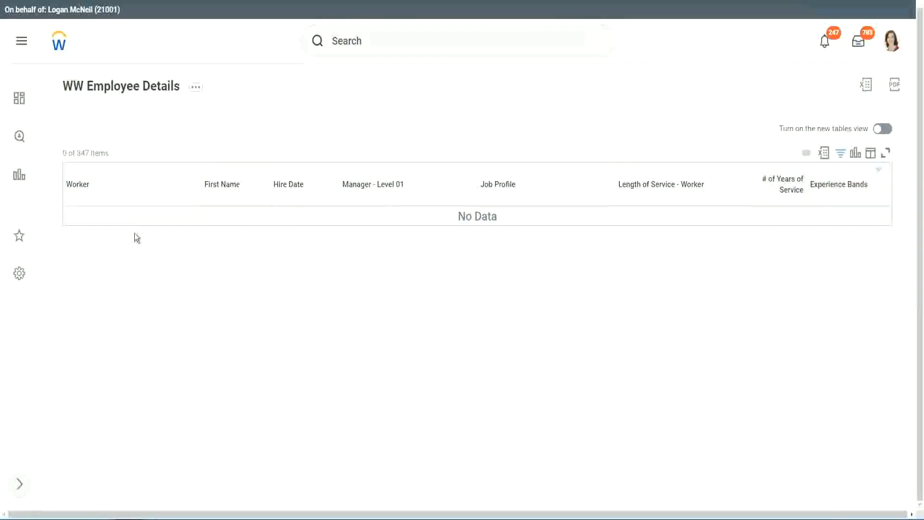
left_click(838, 184)
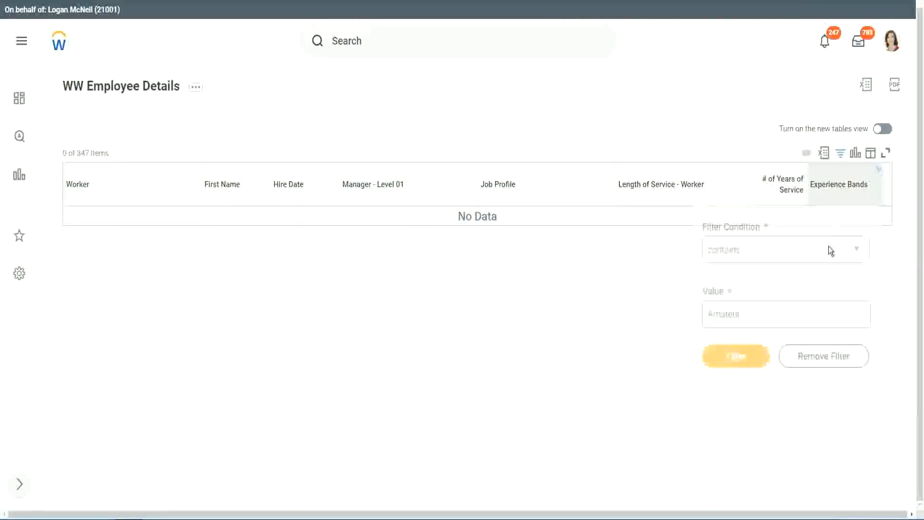
left_click_drag(747, 310, 660, 316)
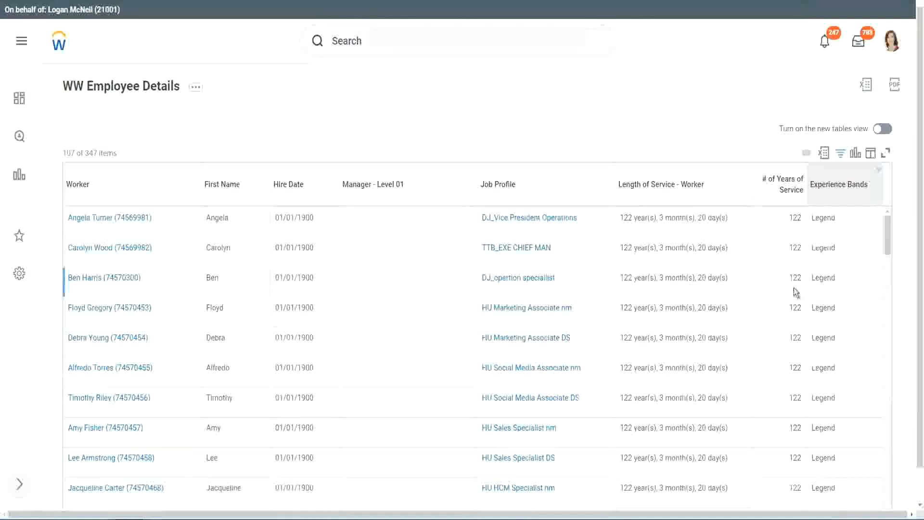
Step: Examine the hire dates and years of service of the Legend workers through to the end of the filtered list
scroll(794, 289, "down", 10)
scroll(793, 288, "down", 5)
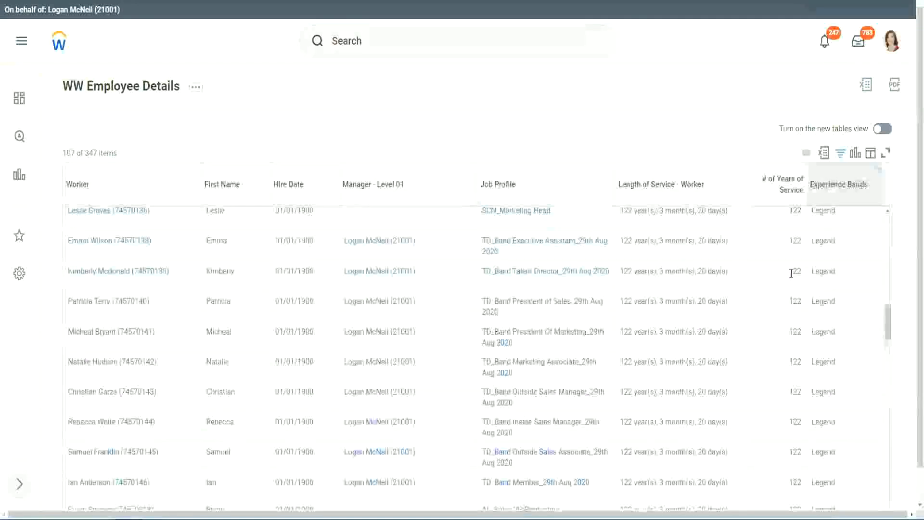
scroll(792, 273, "down", 15)
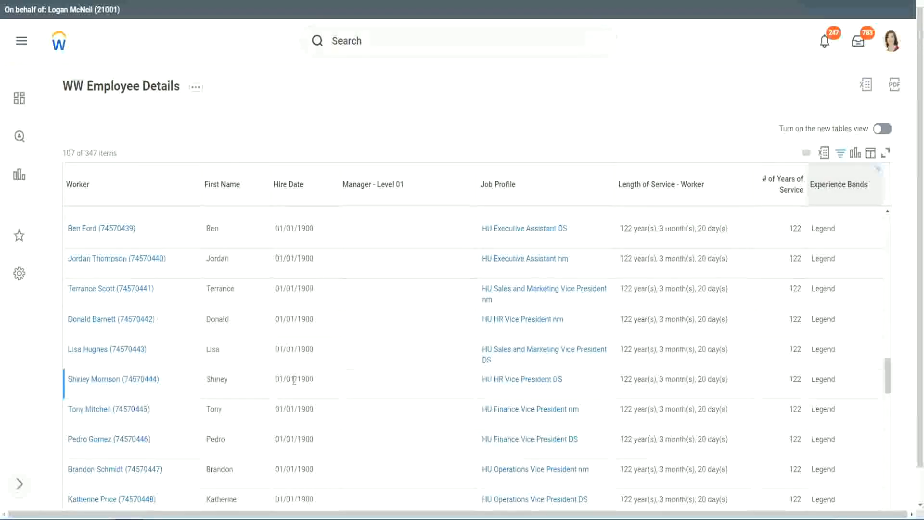
double_click(305, 377)
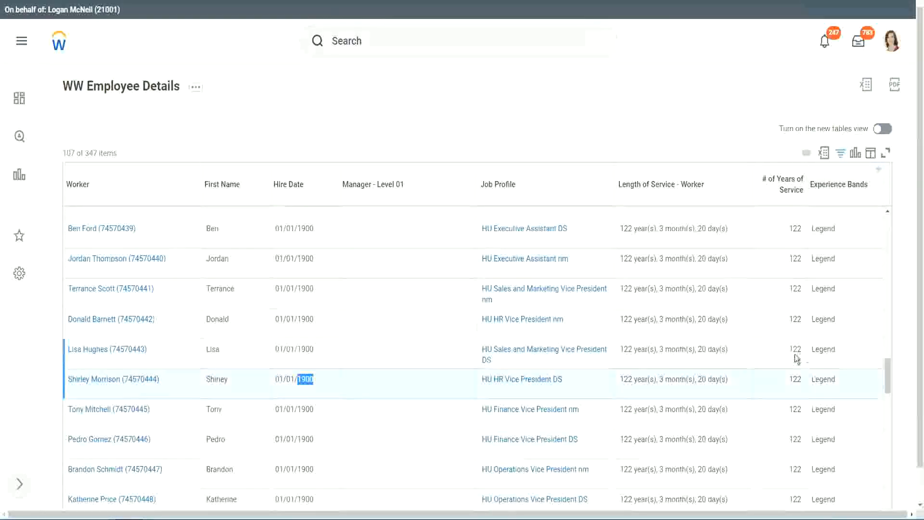
scroll(786, 361, "down", 2)
scroll(787, 362, "down", 3)
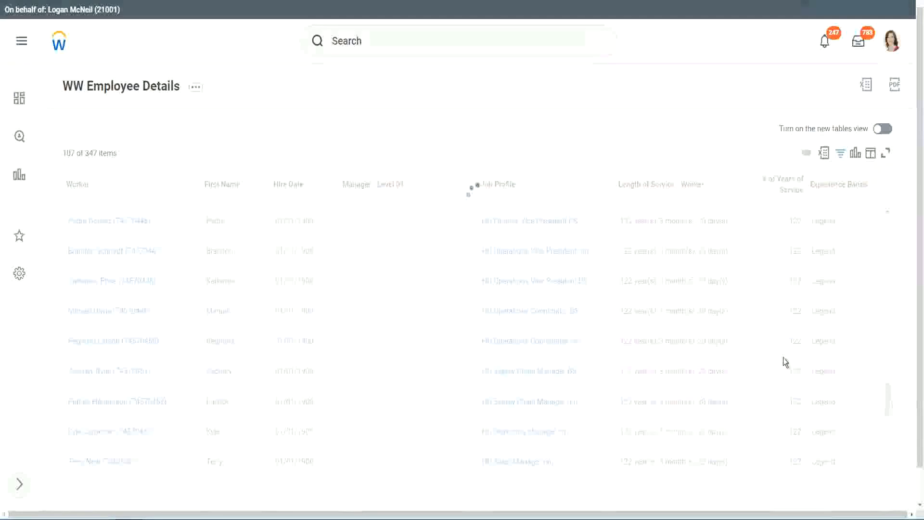
scroll(784, 357, "down", 10)
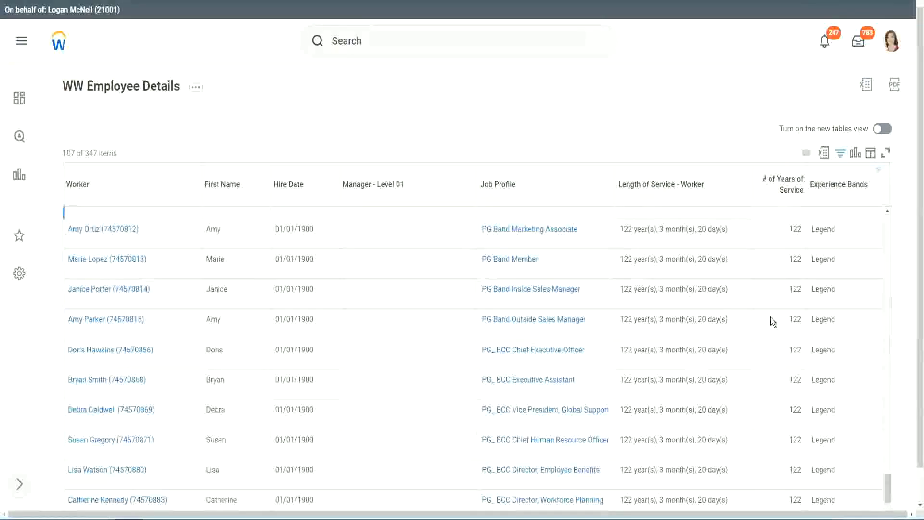
scroll(771, 318, "down", 3)
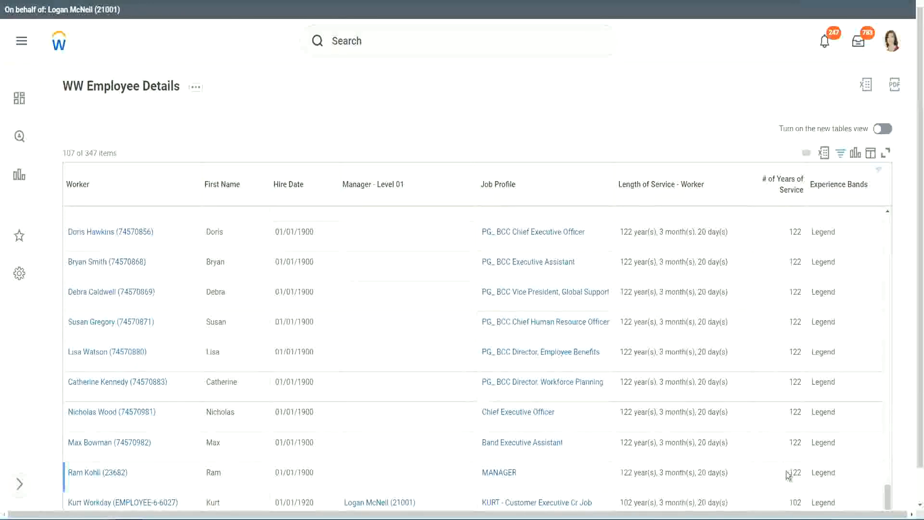
double_click(793, 502)
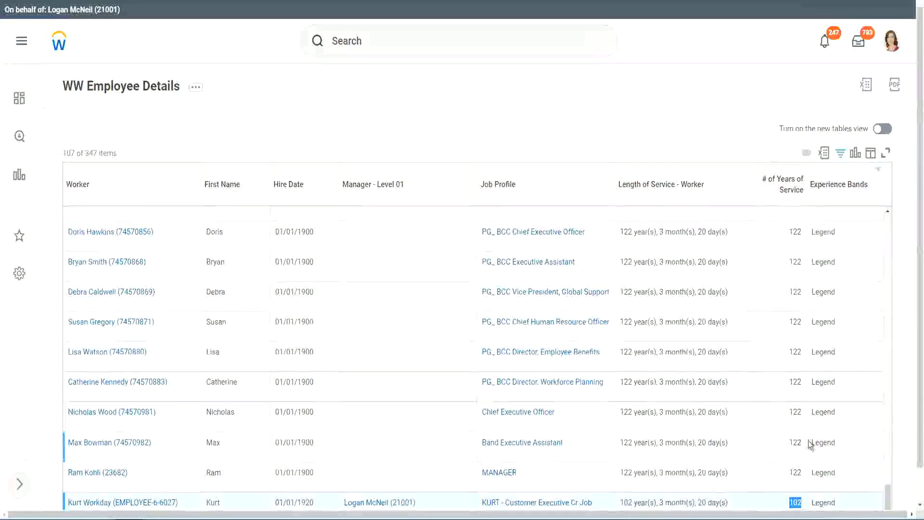
left_click_drag(796, 412, 802, 412)
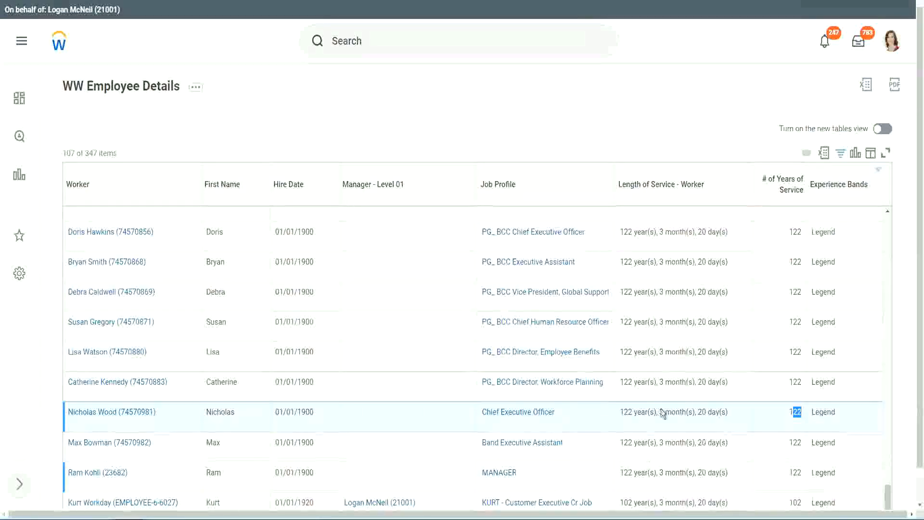
left_click(776, 383)
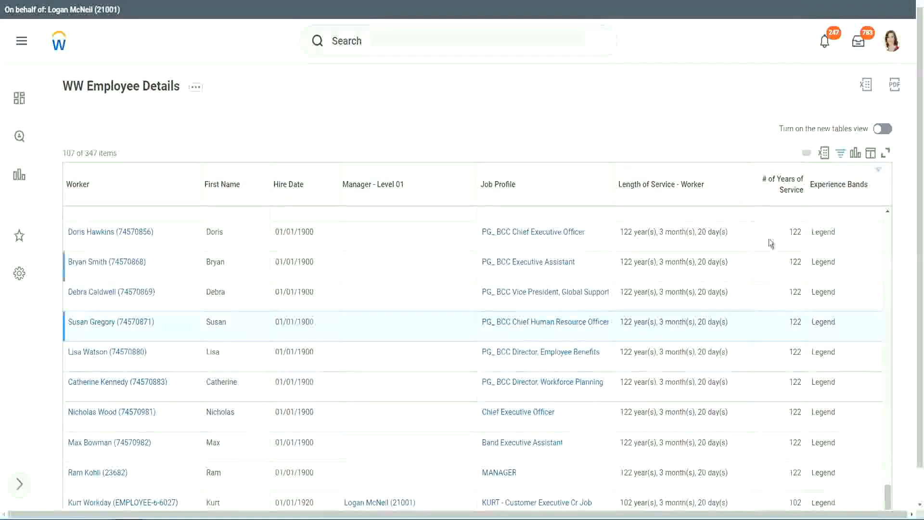
Step: Change the Experience Bands column's contains filter value to Experienced and apply it
left_click(845, 189)
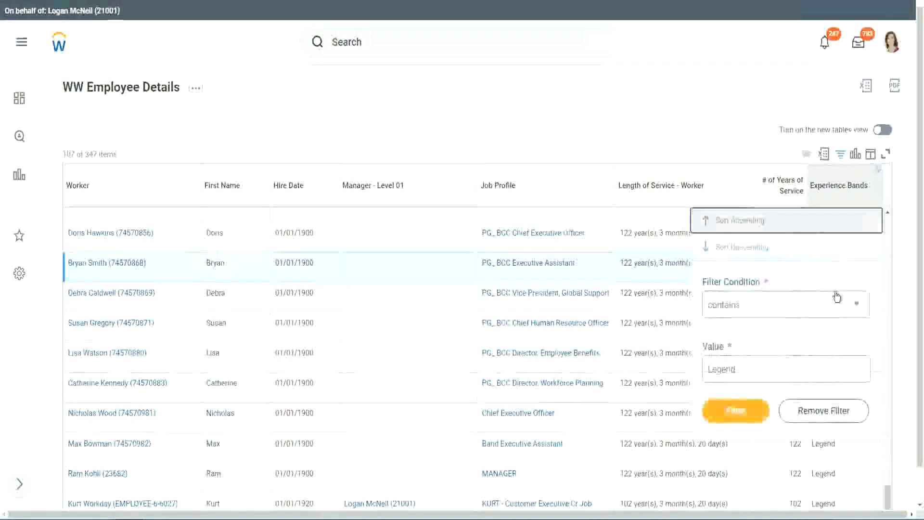
left_click(757, 371)
key("ctrl+a")
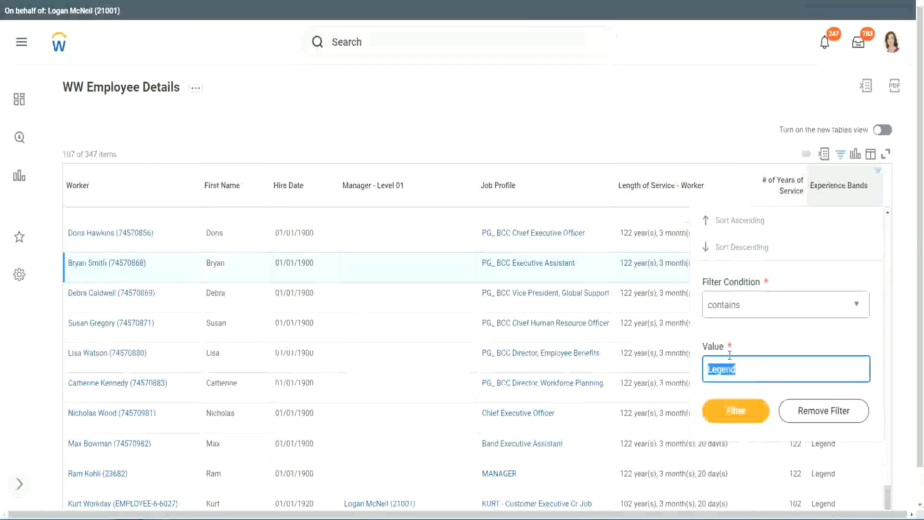
type("Ex")
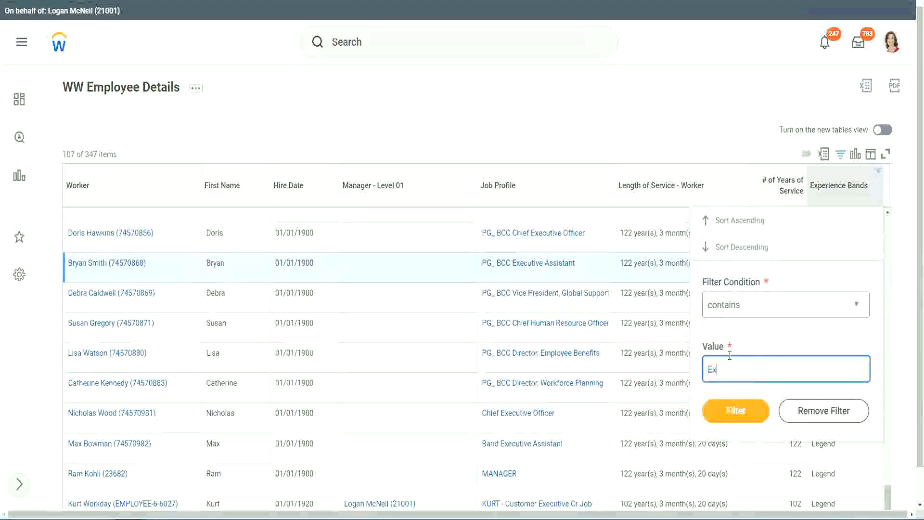
type("per")
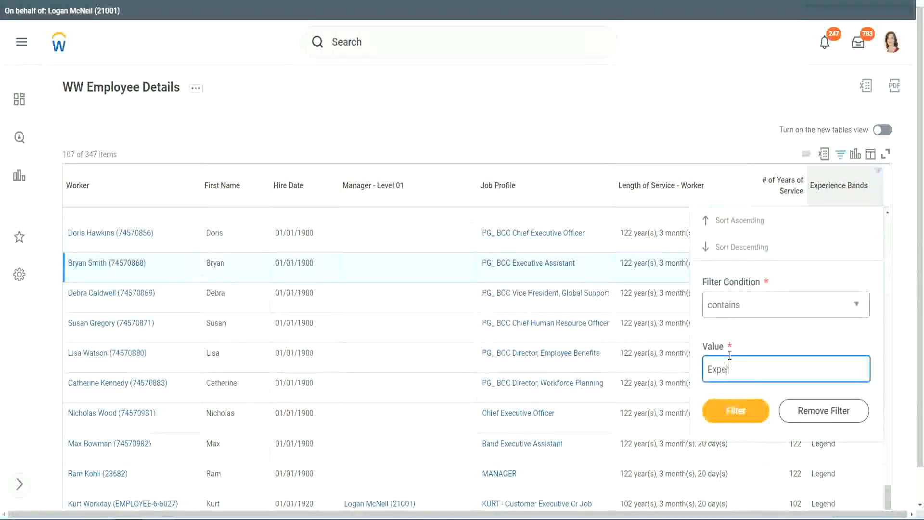
type("ienced")
left_click(742, 410)
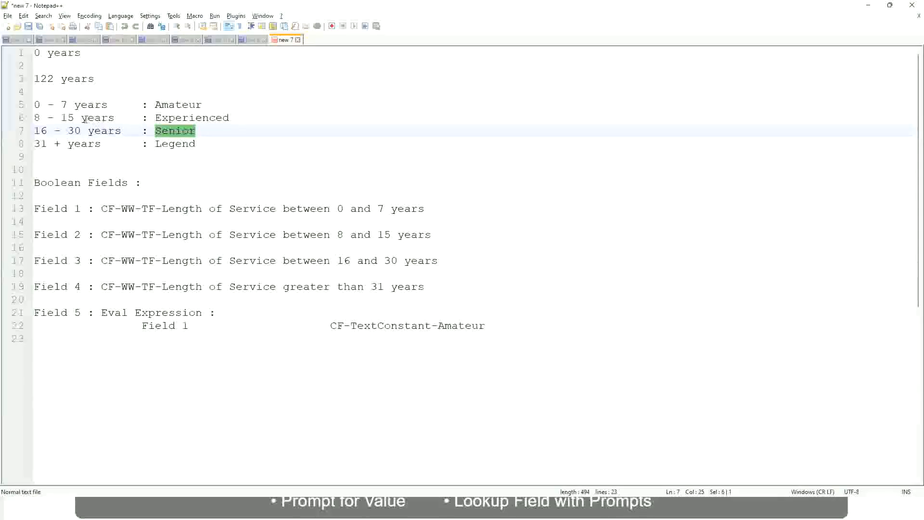
Step: Switch to the Notepad++ notes and review the 8 - 15 years rule for the Experienced band
left_click(68, 118)
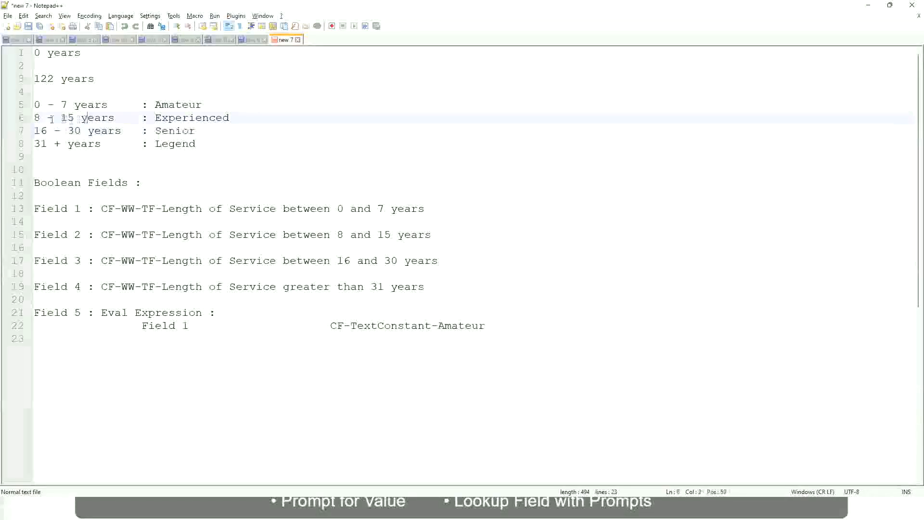
left_click_drag(41, 118, 72, 118)
left_click(76, 118)
left_click(107, 118)
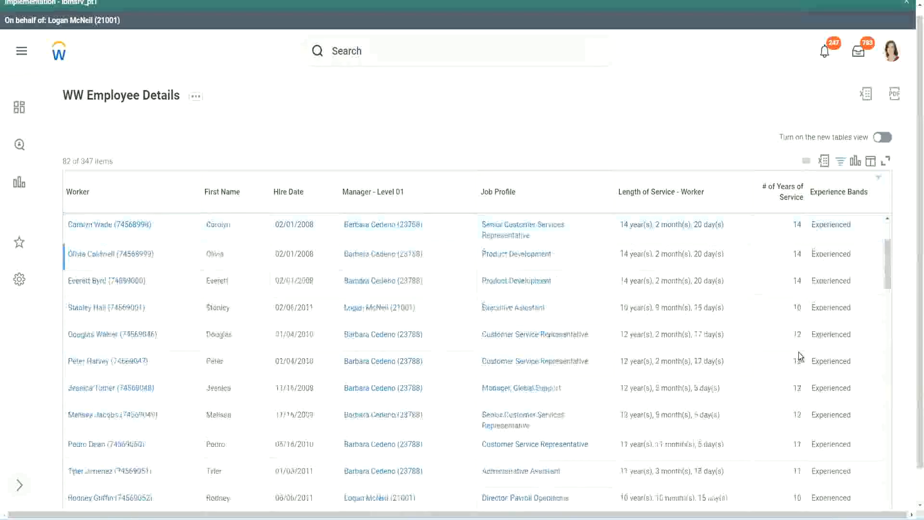
Step: Switch back to the Workday report output and examine the years of service and experience bands down the Experienced worker rows
scroll(799, 356, "down", 2)
double_click(797, 254)
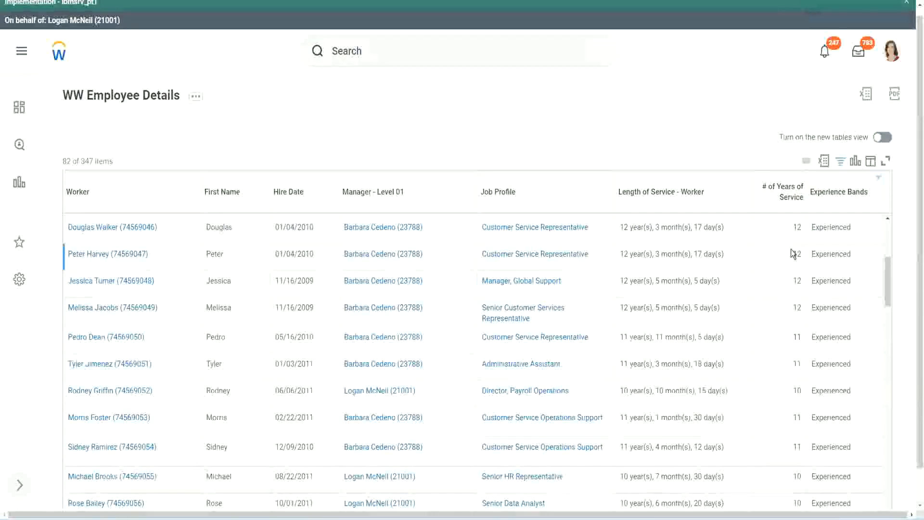
double_click(819, 254)
scroll(800, 332, "down", 2)
left_click(792, 390)
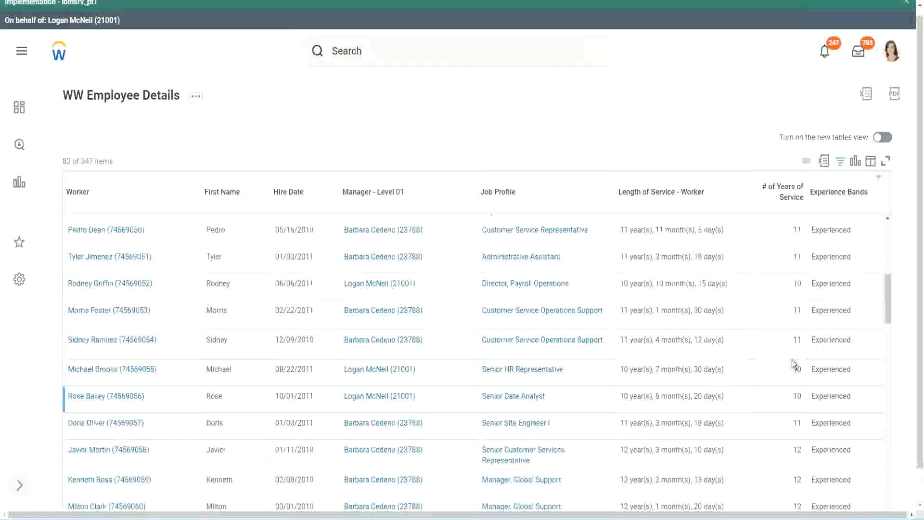
left_click(795, 342)
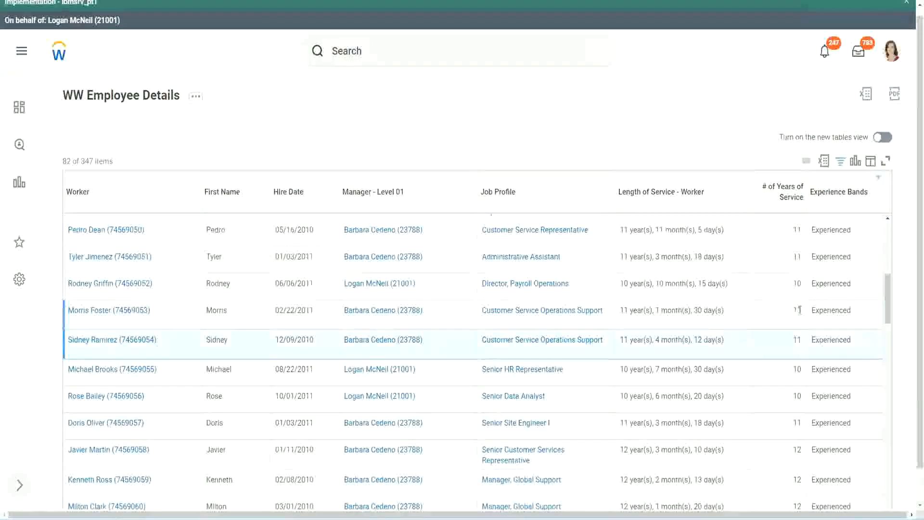
left_click(842, 308)
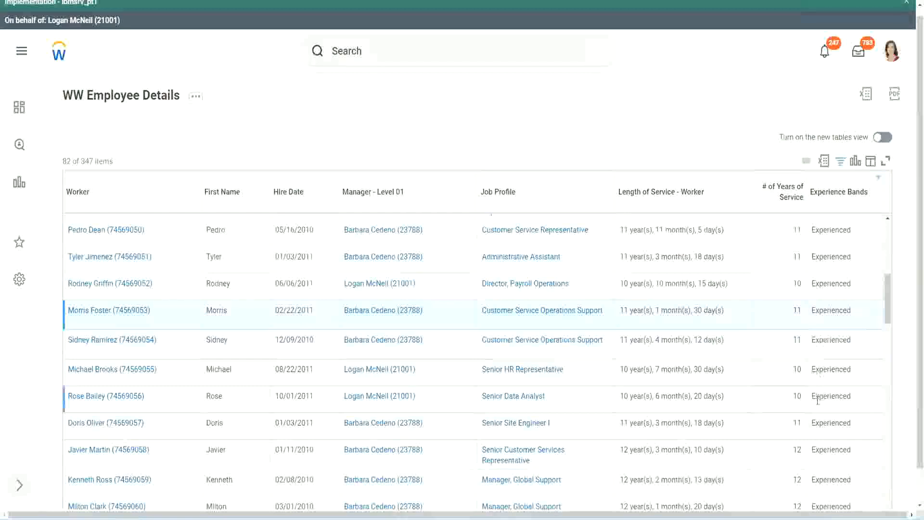
scroll(817, 400, "down", 5)
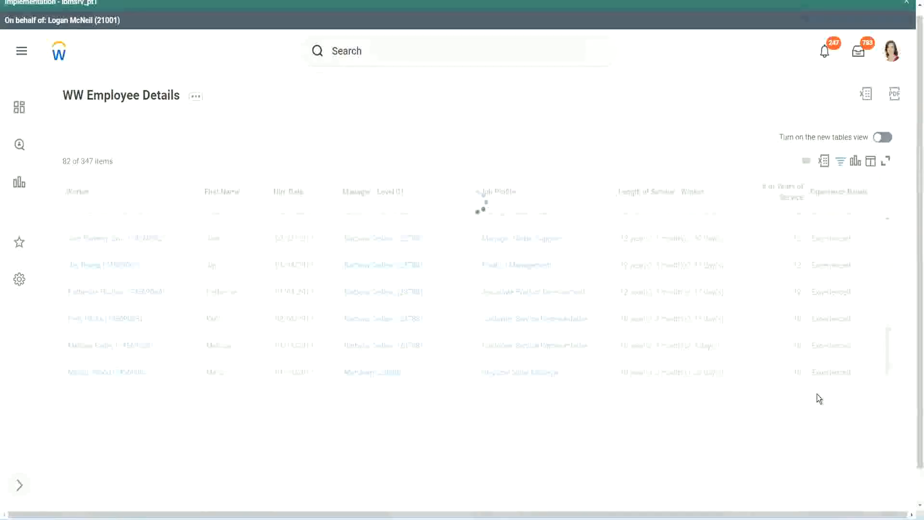